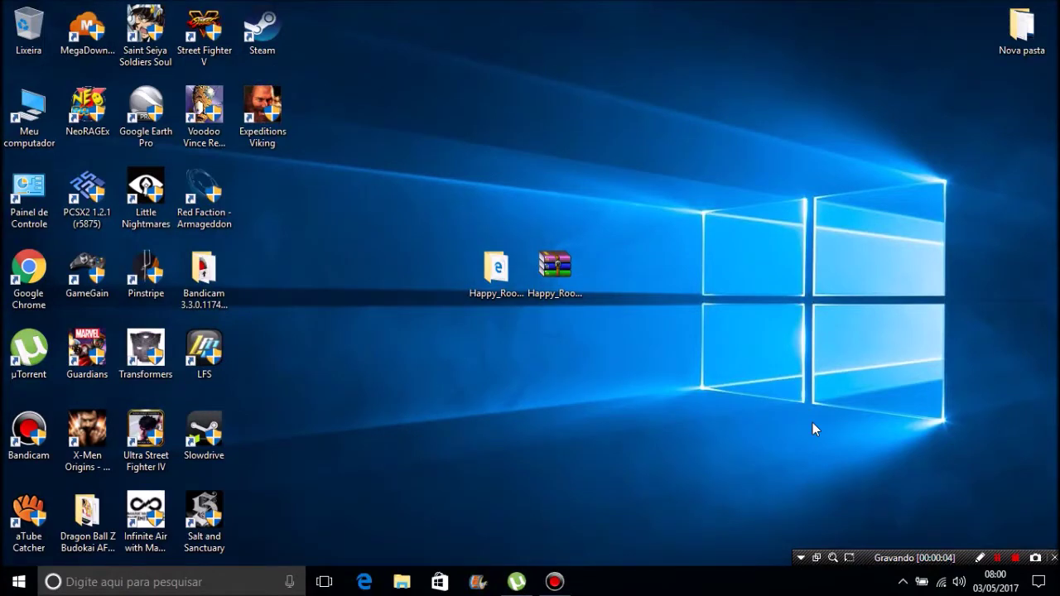
pyautogui.click(579, 339)
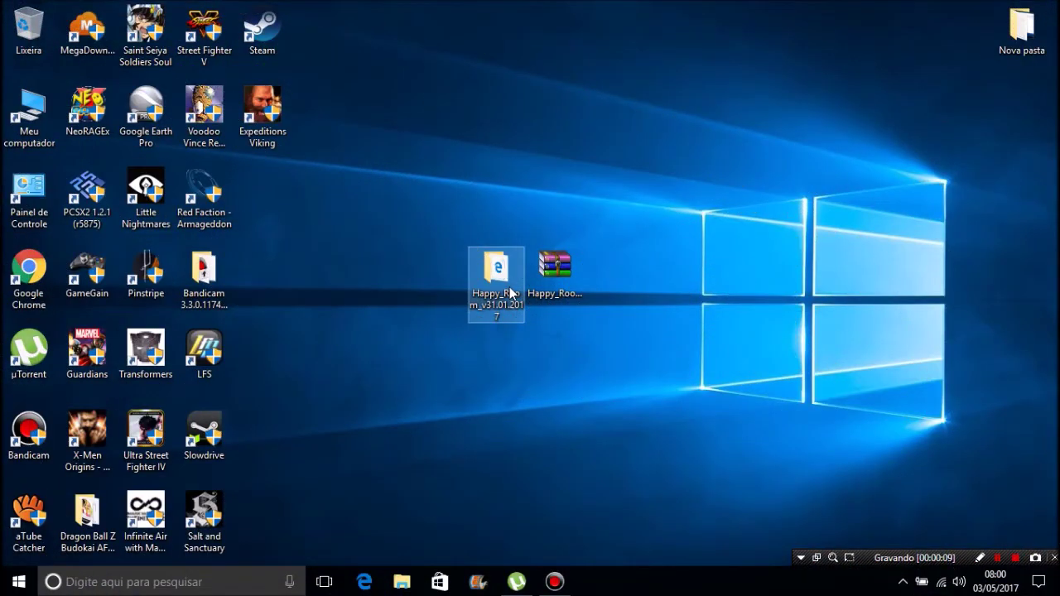
pyautogui.click(647, 408)
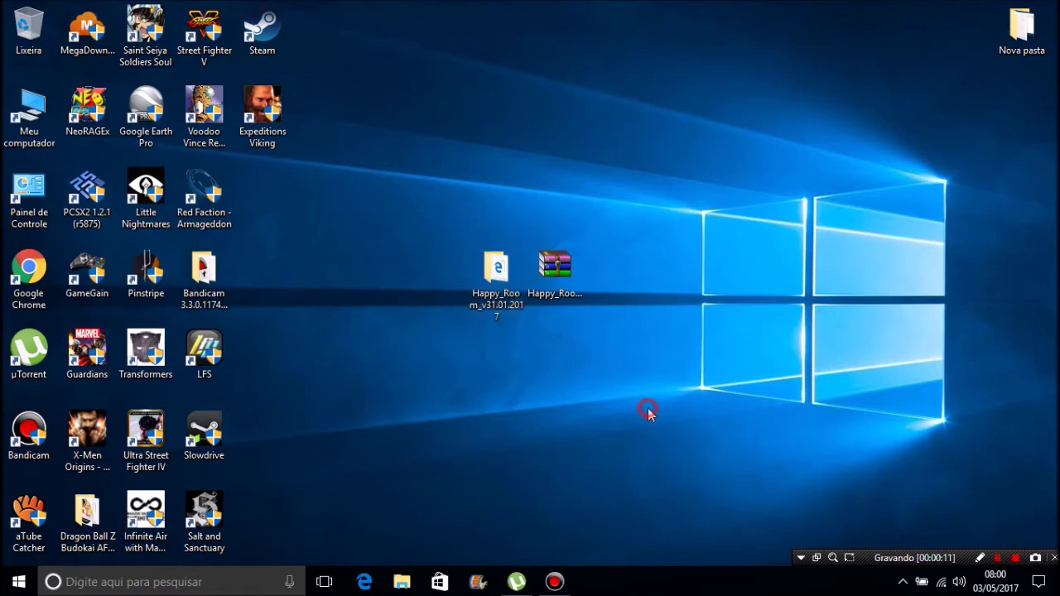
pyautogui.click(555, 267)
pyautogui.click(531, 384)
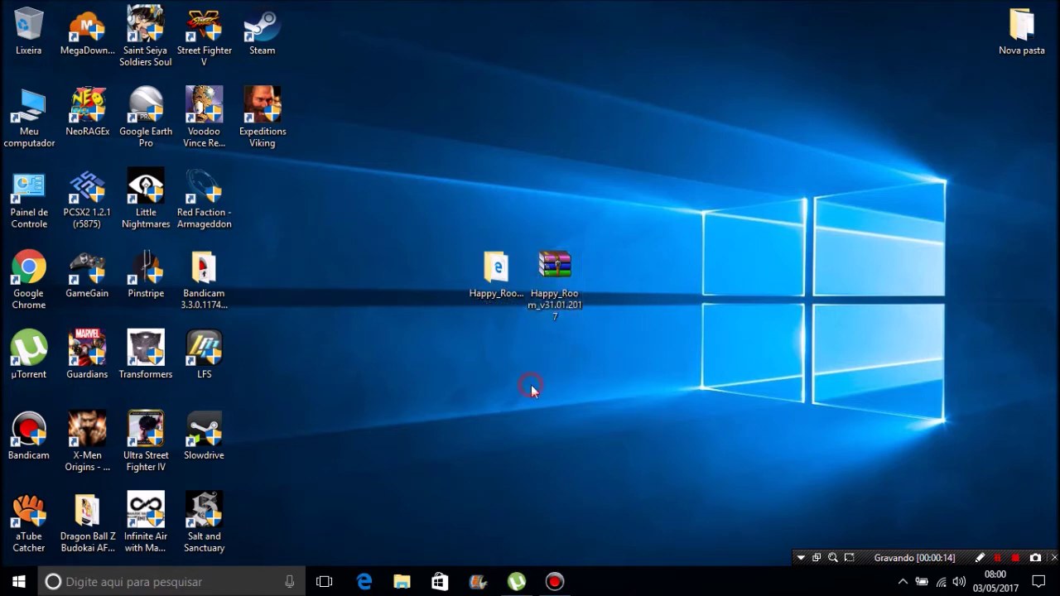
pyautogui.moveTo(626, 371); pyautogui.dragTo(400, 148)
pyautogui.click(400, 148)
pyautogui.click(553, 283)
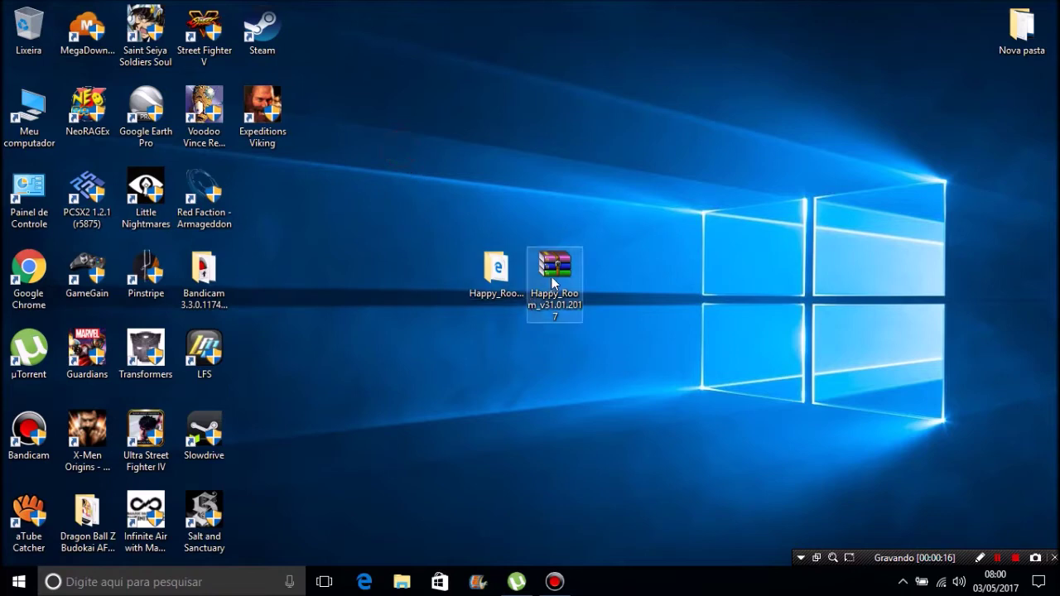
pyautogui.click(563, 362)
pyautogui.click(560, 295)
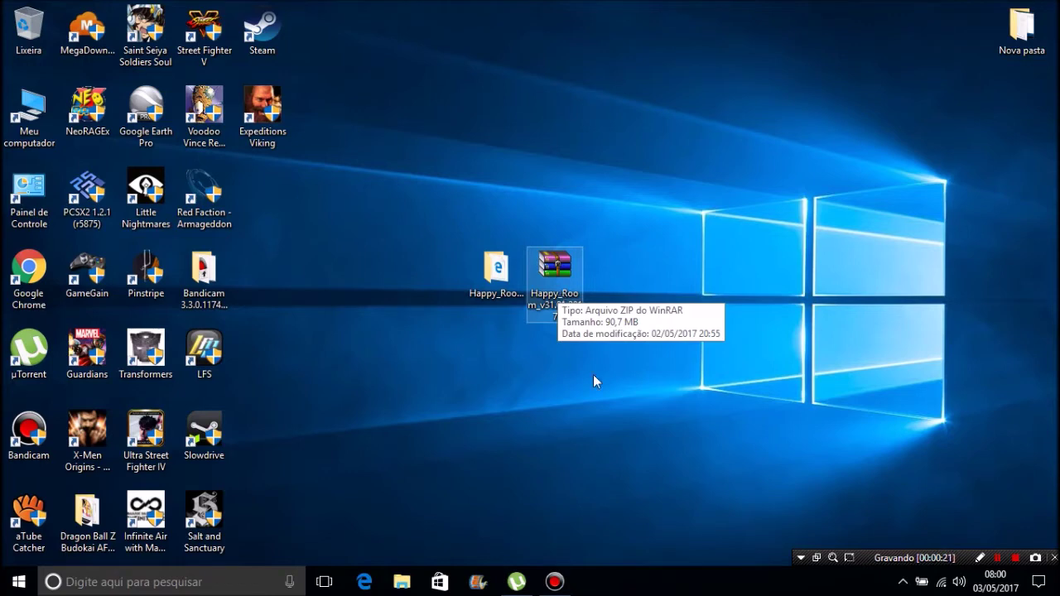
pyautogui.click(601, 399)
pyautogui.moveTo(553, 286); pyautogui.dragTo(566, 331)
pyautogui.click(565, 330)
pyautogui.moveTo(671, 365); pyautogui.dragTo(417, 173)
pyautogui.click(414, 171)
pyautogui.click(474, 414)
# Step: Move the Happy_Room_v31.01.2017 archive one grid place farther from the extracted folder on the desktop
pyautogui.click(568, 300)
pyautogui.moveTo(568, 300); pyautogui.dragTo(626, 298)
pyautogui.rightClick(611, 300)
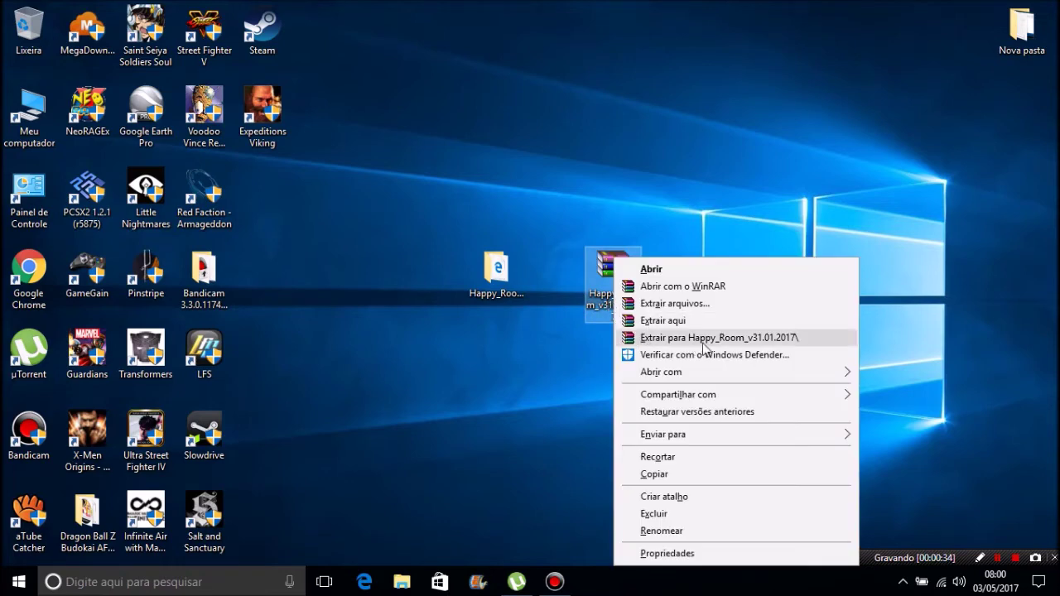
pyautogui.click(511, 396)
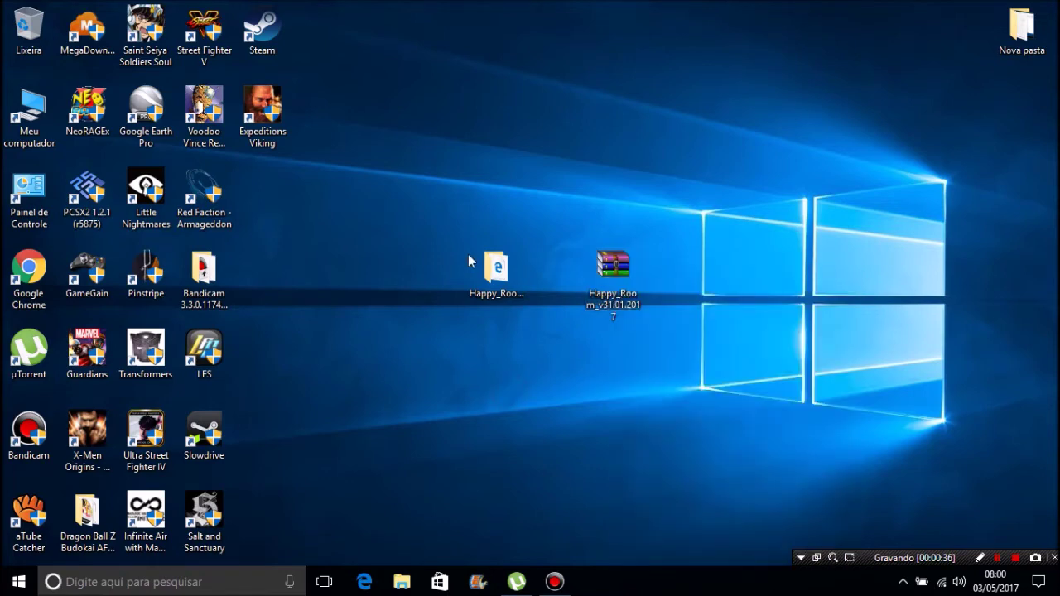
# Step: Move the Happy_Room_v31.01.2017 folder from the desktop into Program Files (x86) on drive C:, granting administrator permission
pyautogui.click(502, 305)
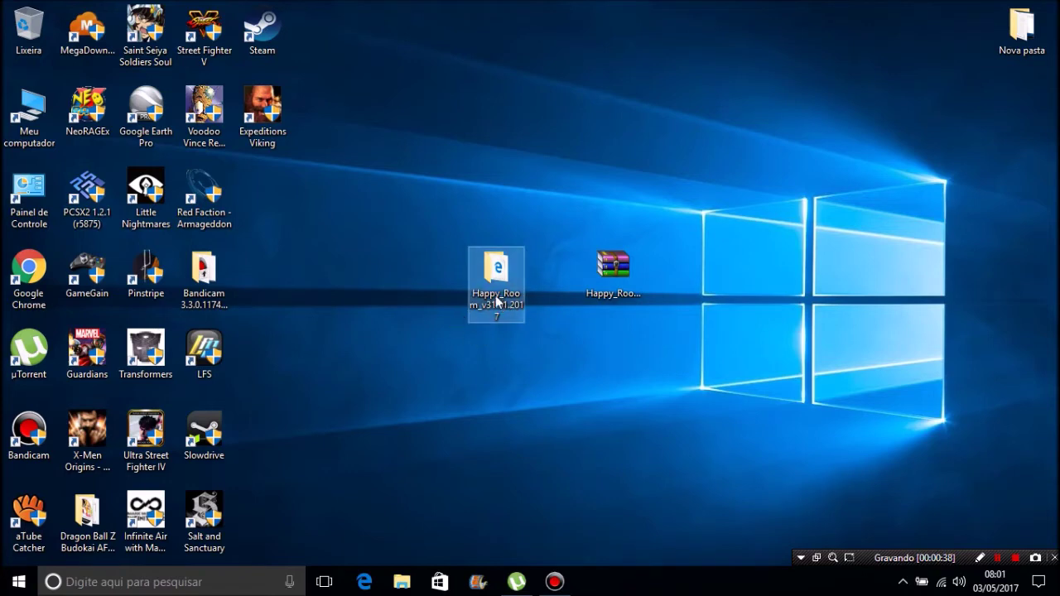
pyautogui.rightClick(496, 295)
pyautogui.click(536, 460)
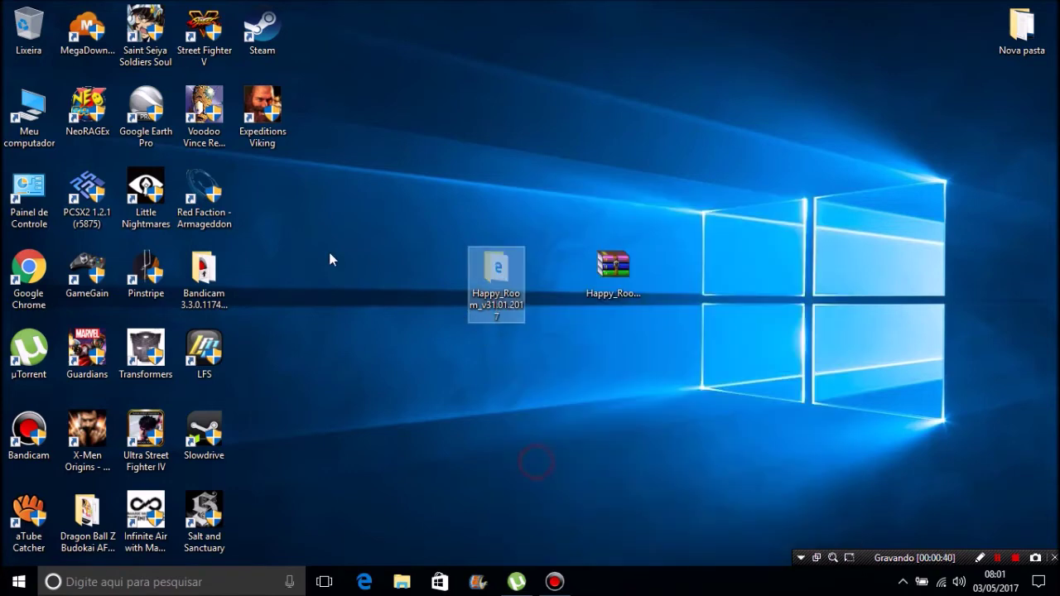
pyautogui.doubleClick(4, 95)
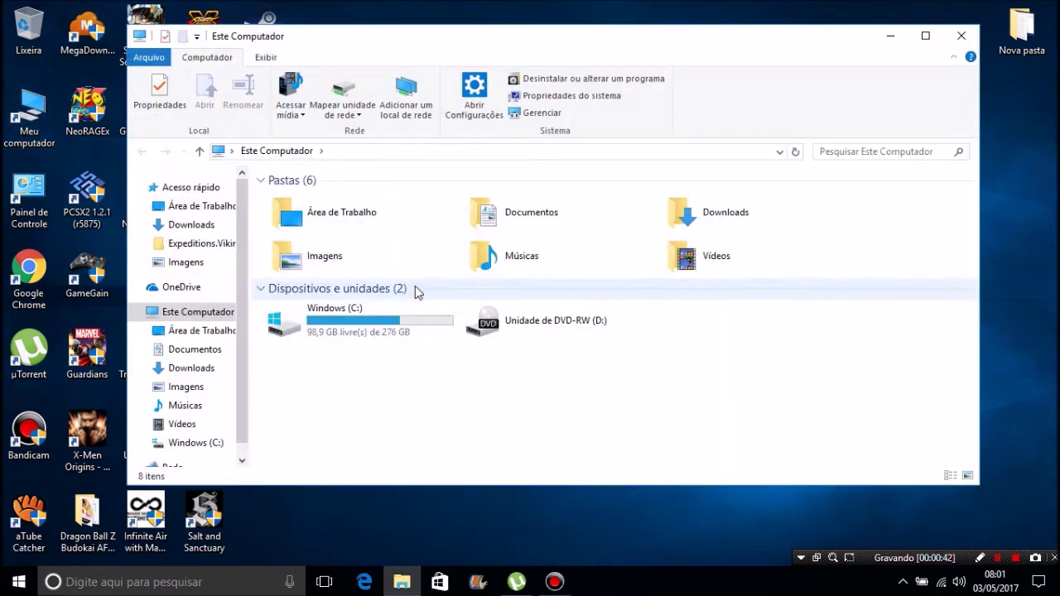
pyautogui.doubleClick(347, 340)
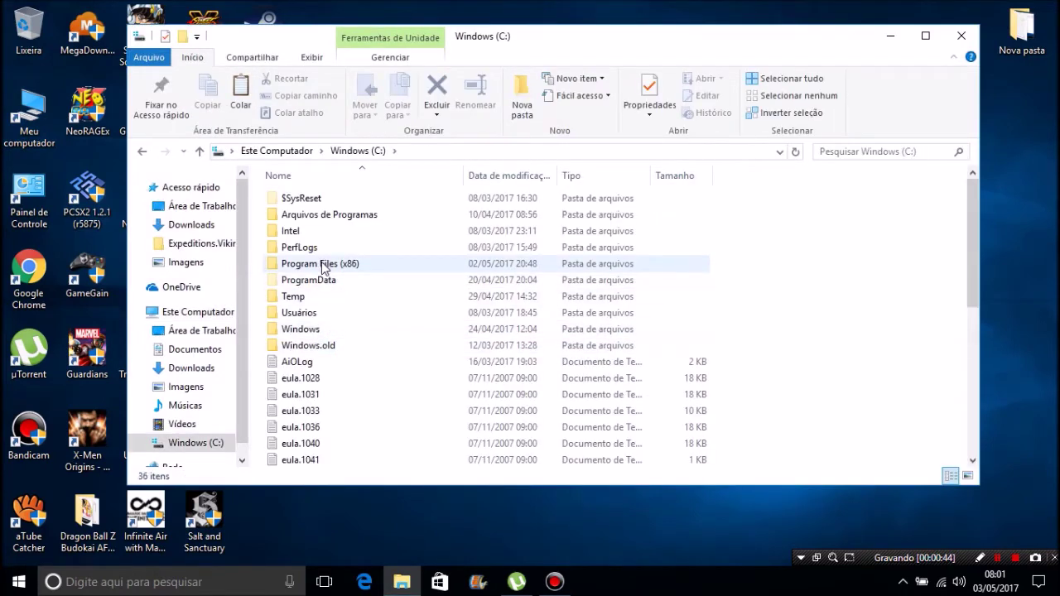
pyautogui.doubleClick(361, 263)
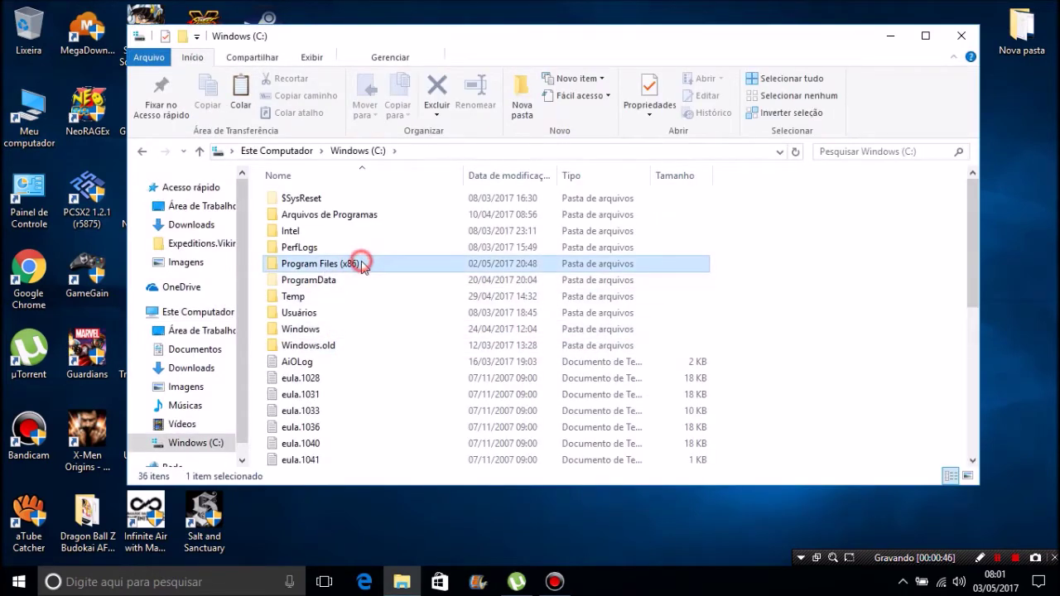
pyautogui.click(820, 372)
pyautogui.hotkey('shift', 'F10')
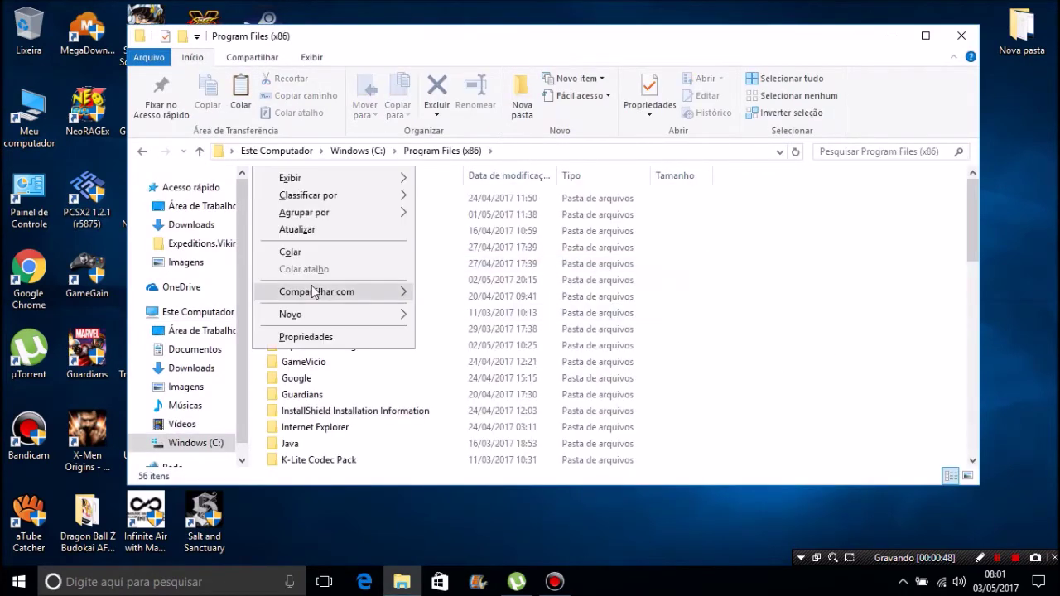
pyautogui.click(286, 251)
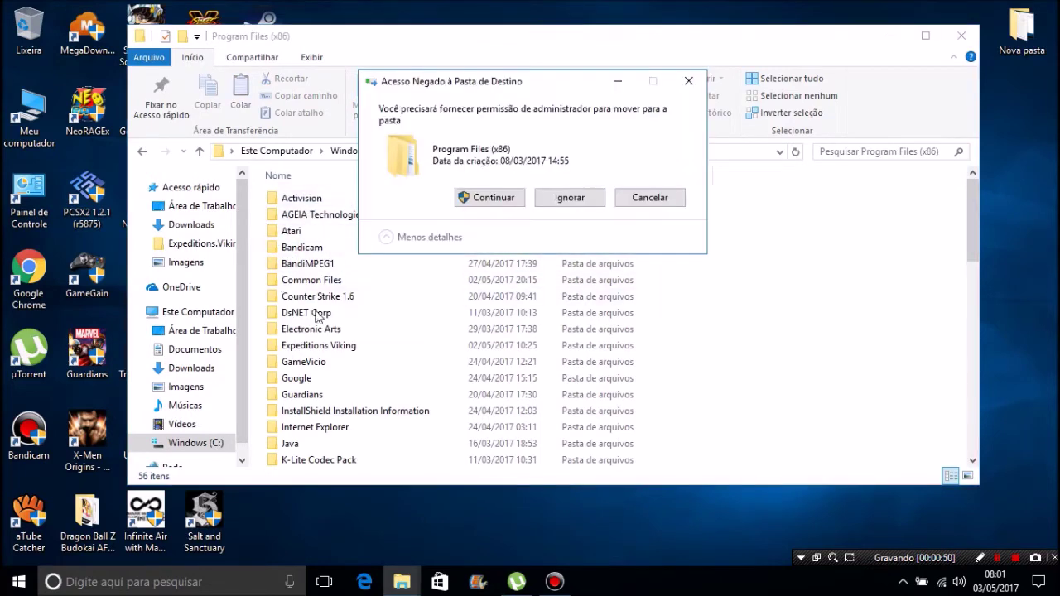
pyautogui.click(418, 265)
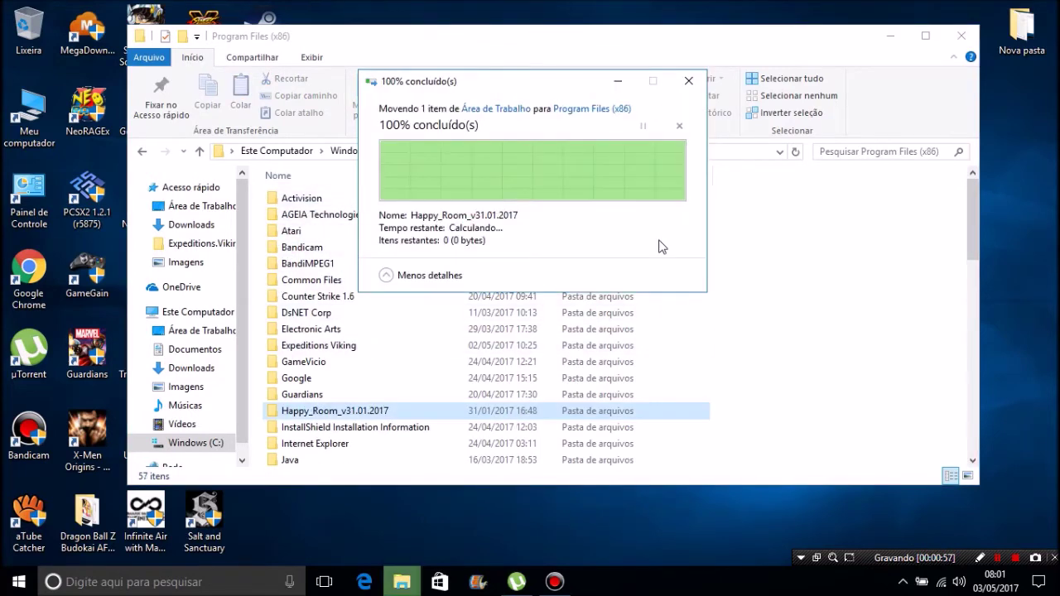
# Step: Open the Programas necessários folder inside the Happy Room subfolder of the moved Happy_Room_v31.01.2017 folder
pyautogui.doubleClick(335, 409)
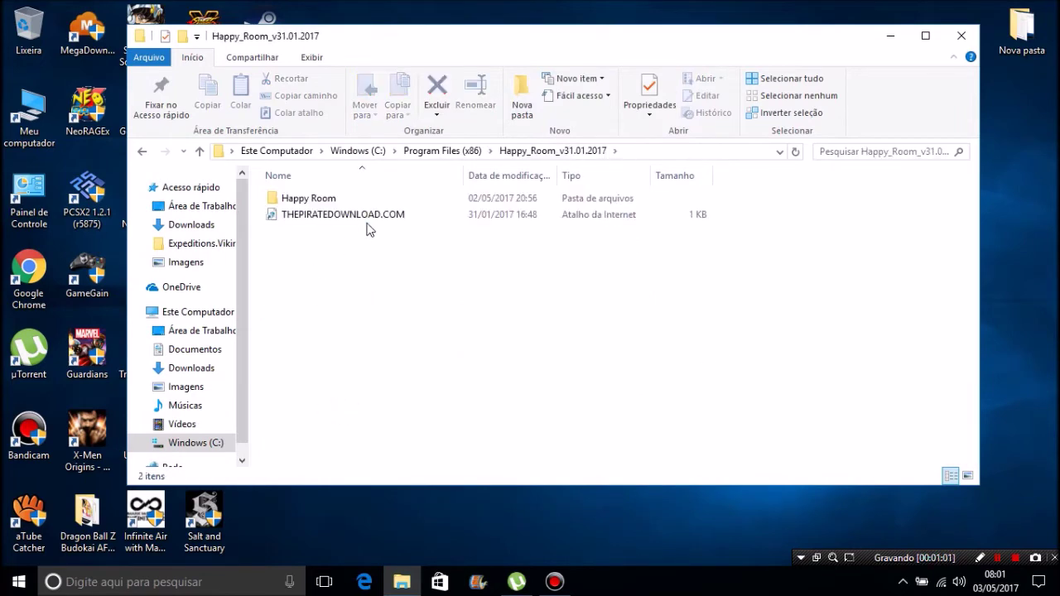
pyautogui.doubleClick(285, 199)
pyautogui.click(333, 351)
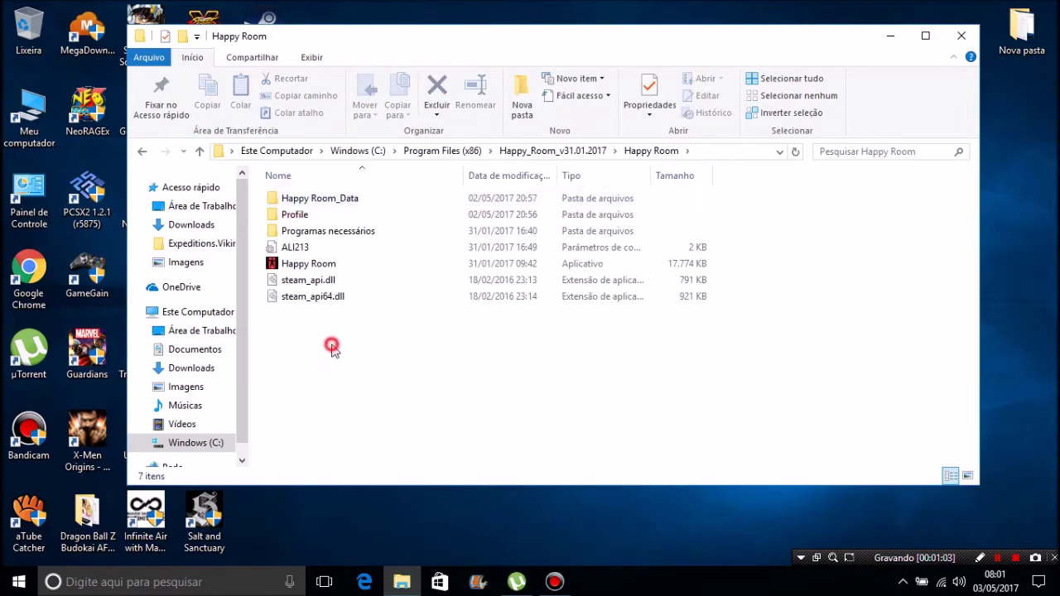
pyautogui.doubleClick(374, 236)
pyautogui.click(319, 250)
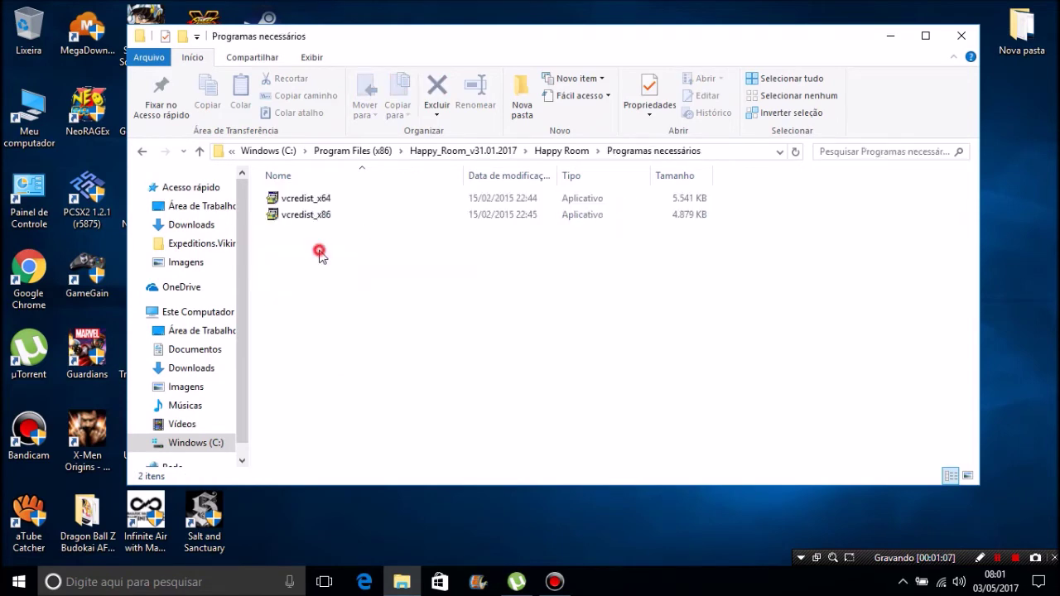
# Step: Examine the vcredist_x64 and vcredist_x86 installers and the option to execute them as administrator
pyautogui.click(290, 199)
pyautogui.rightClick(275, 199)
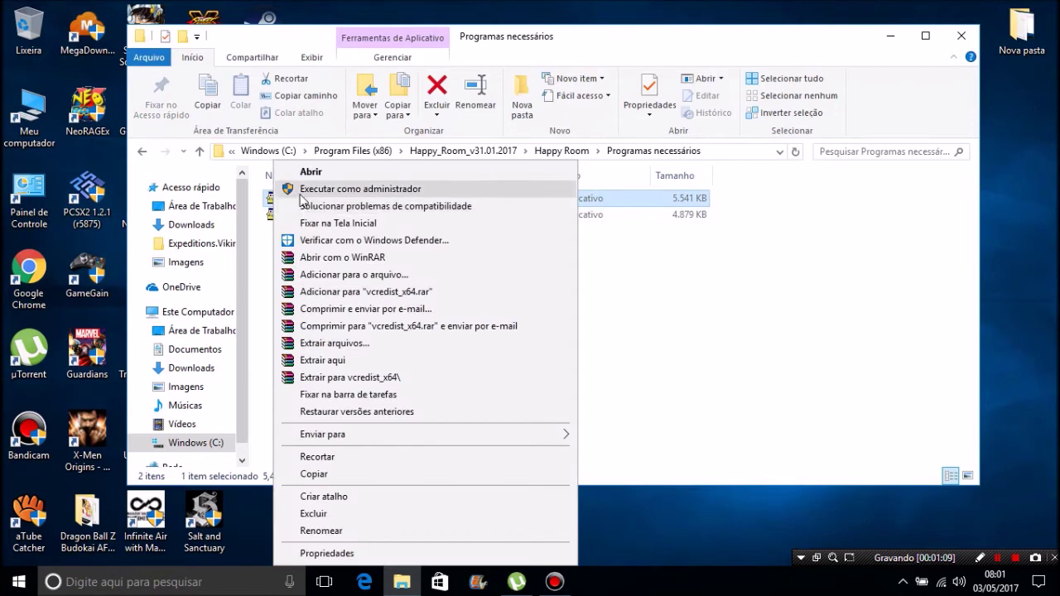
pyautogui.click(260, 256)
pyautogui.click(294, 200)
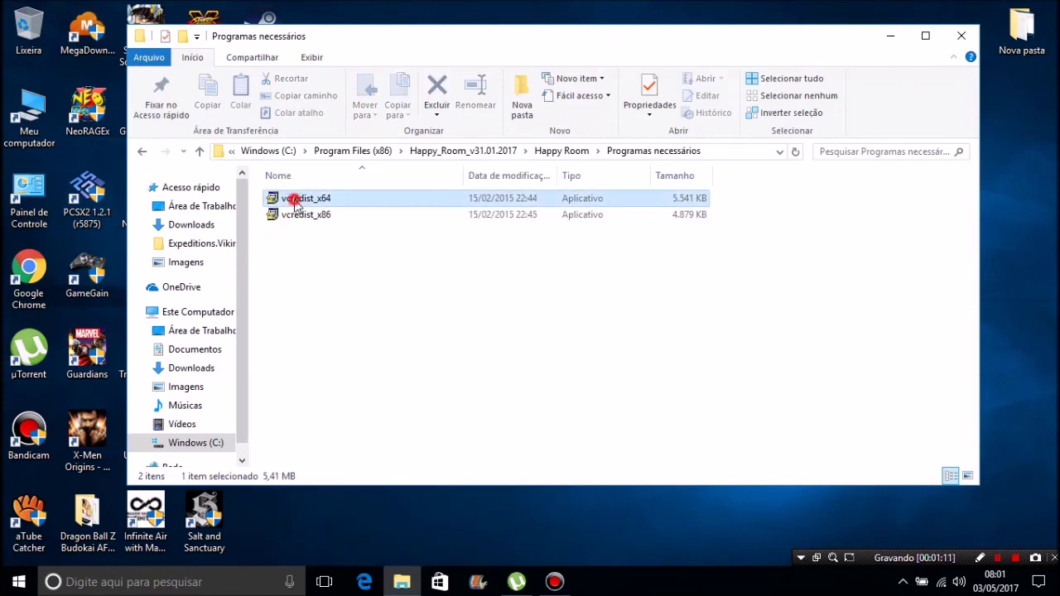
pyautogui.click(303, 215)
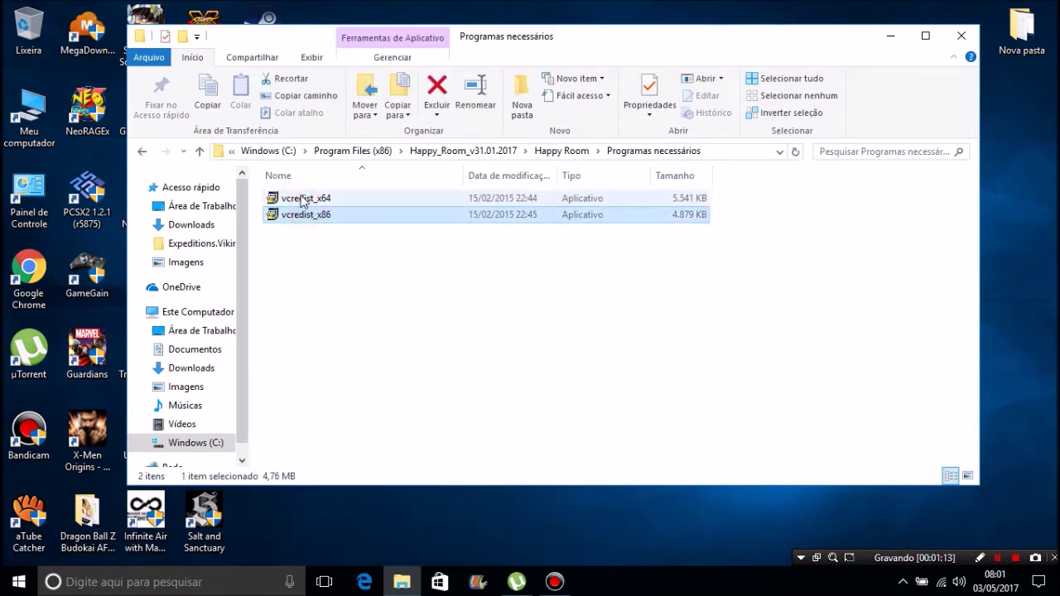
pyautogui.click(298, 199)
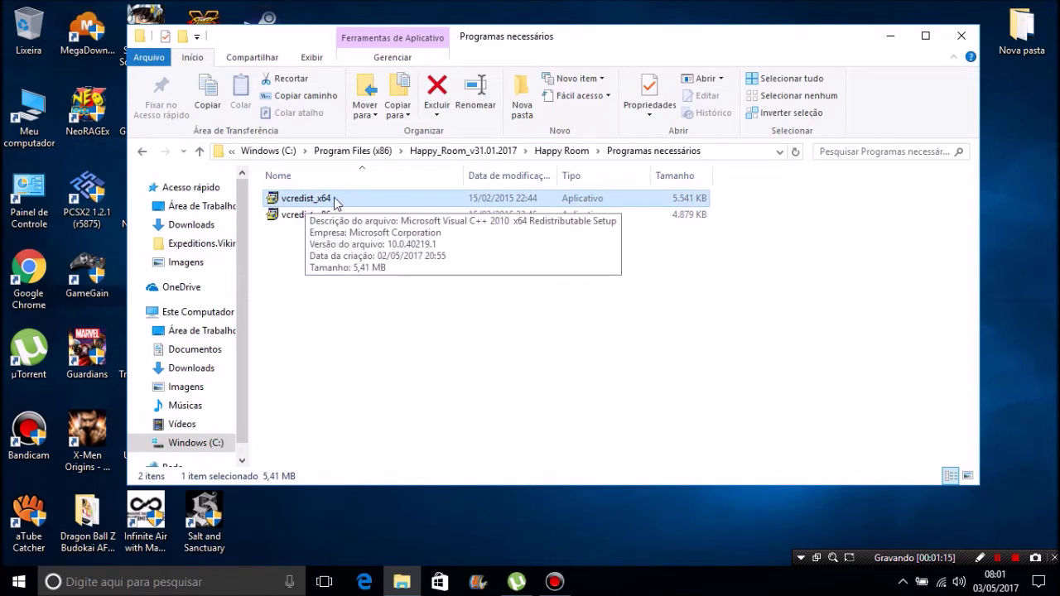
pyautogui.click(325, 217)
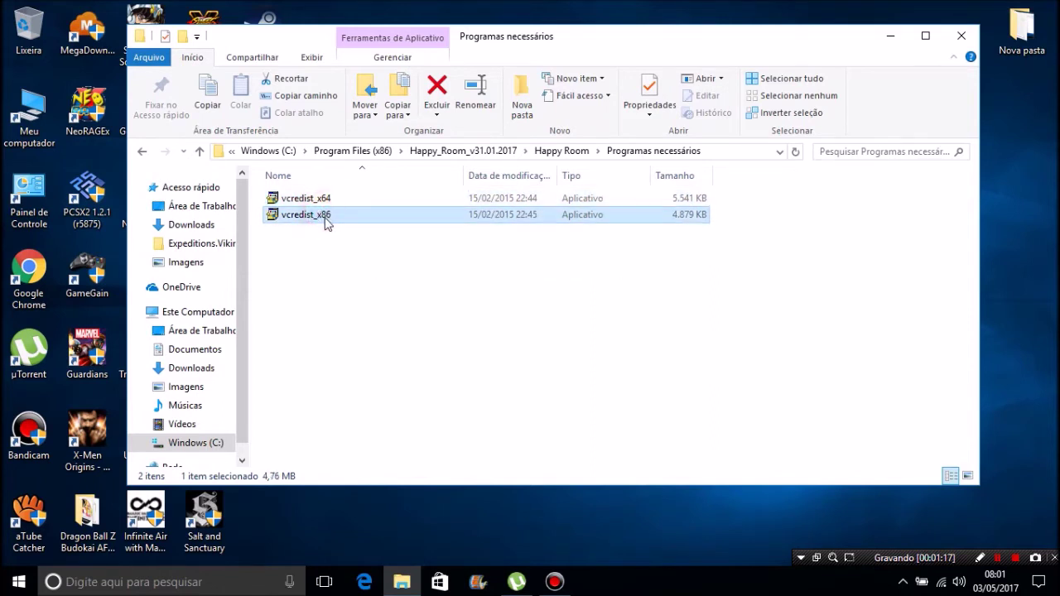
pyautogui.click(315, 254)
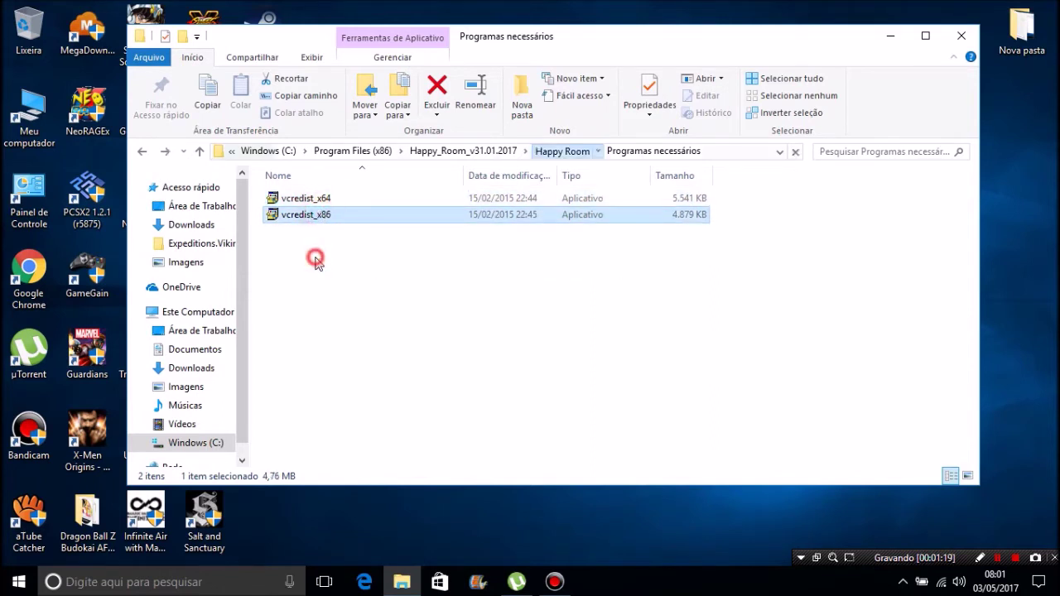
# Step: Open the ALI213 configuration file in the Happy Room folder, review its player name, language and save settings, and close it
pyautogui.click(143, 154)
pyautogui.click(438, 328)
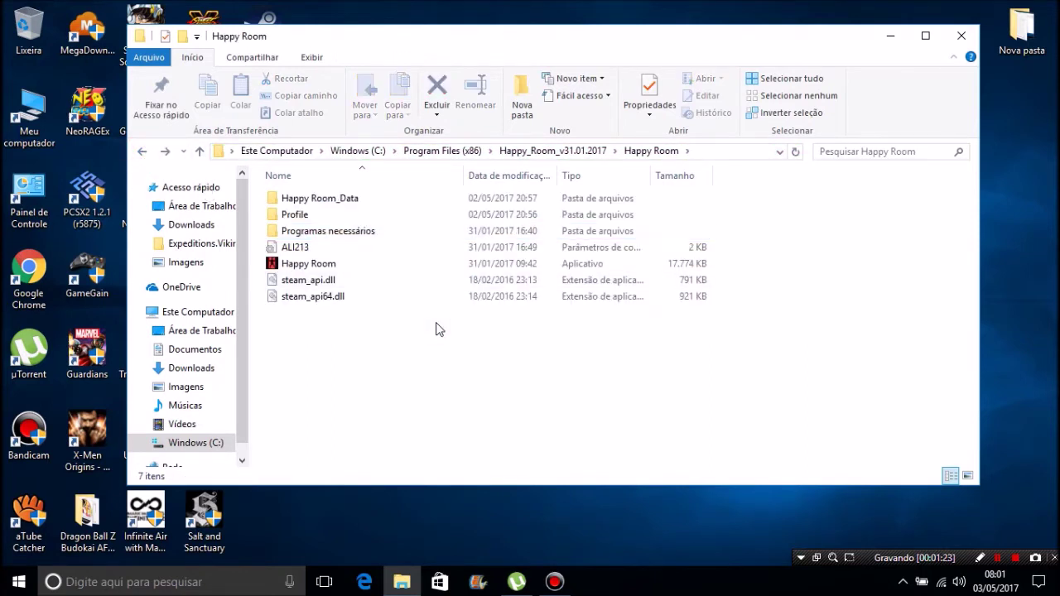
pyautogui.click(338, 309)
pyautogui.moveTo(519, 332); pyautogui.dragTo(233, 360)
pyautogui.doubleClick(308, 247)
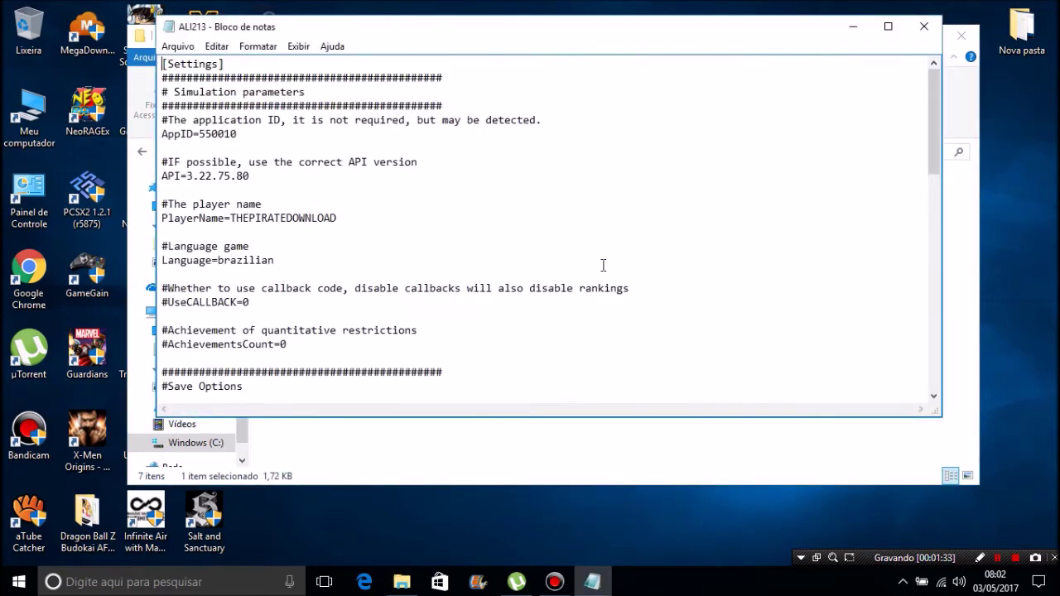
pyautogui.moveTo(931, 143); pyautogui.dragTo(931, 208)
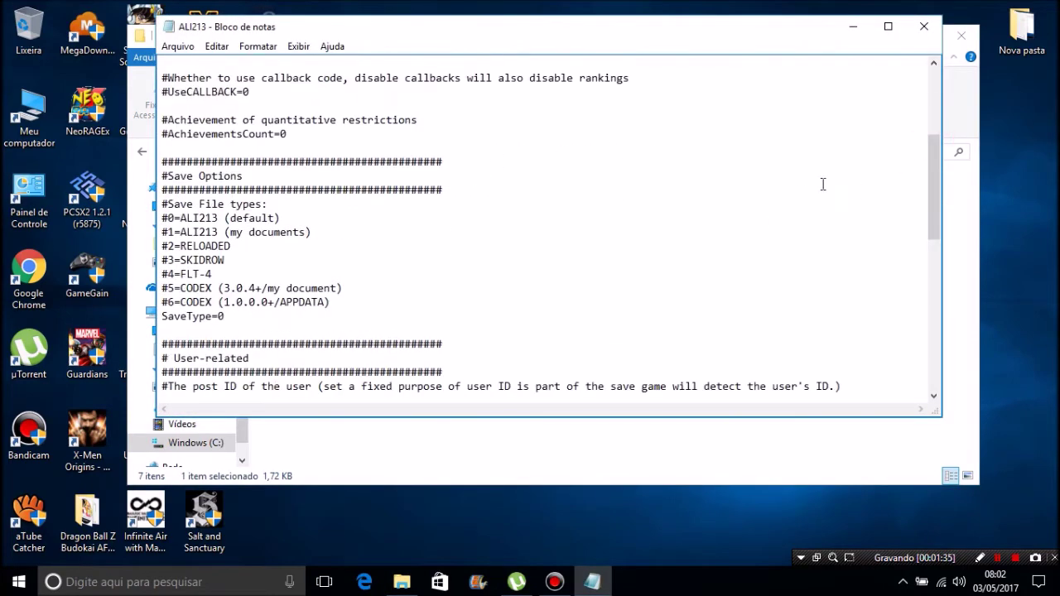
pyautogui.moveTo(933, 190); pyautogui.dragTo(935, 132)
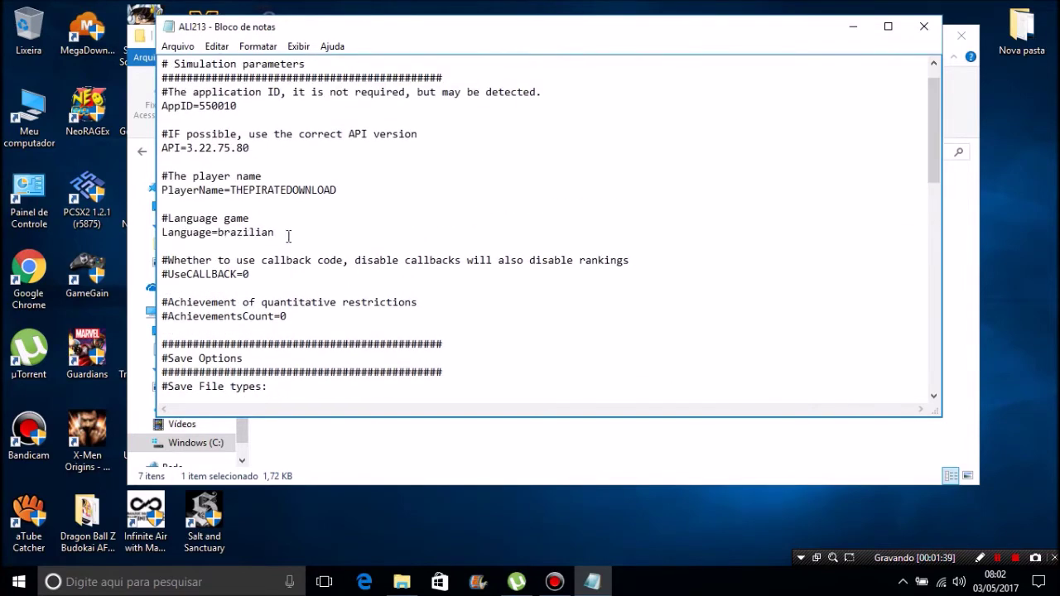
pyautogui.click(923, 27)
pyautogui.click(693, 328)
# Step: Show the Happy Room folder as large icons and send a shortcut of the Happy Room application to the desktop, closing the folder
pyautogui.click(966, 479)
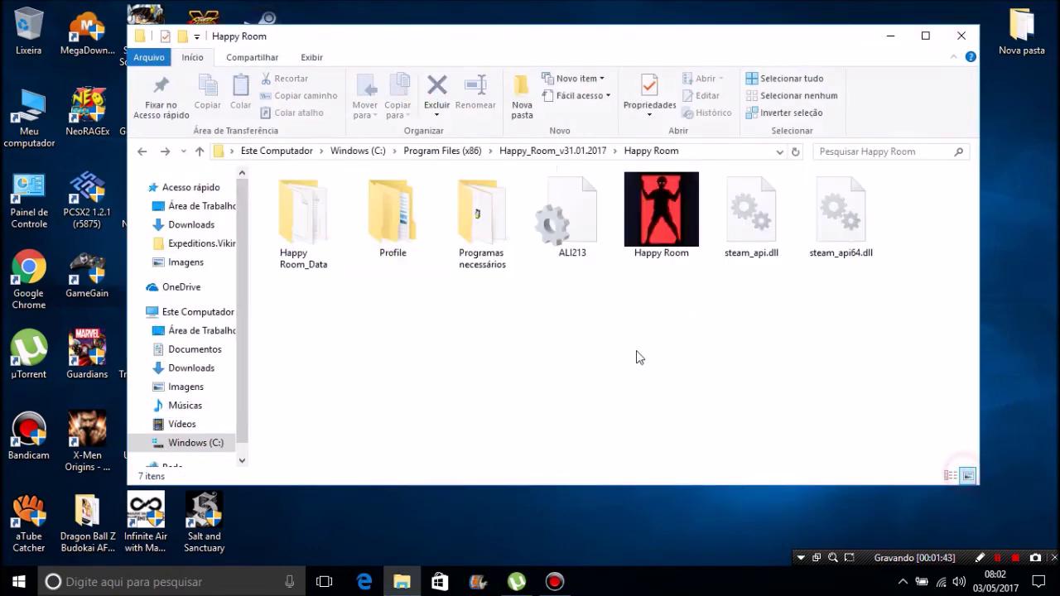
pyautogui.click(662, 238)
pyautogui.rightClick(662, 239)
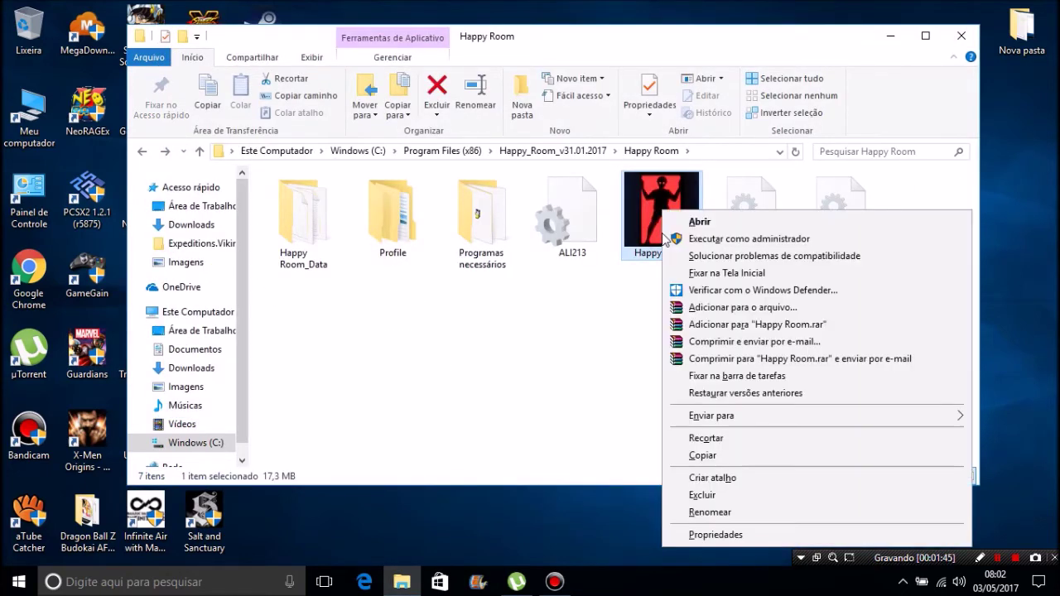
pyautogui.moveTo(943, 420)
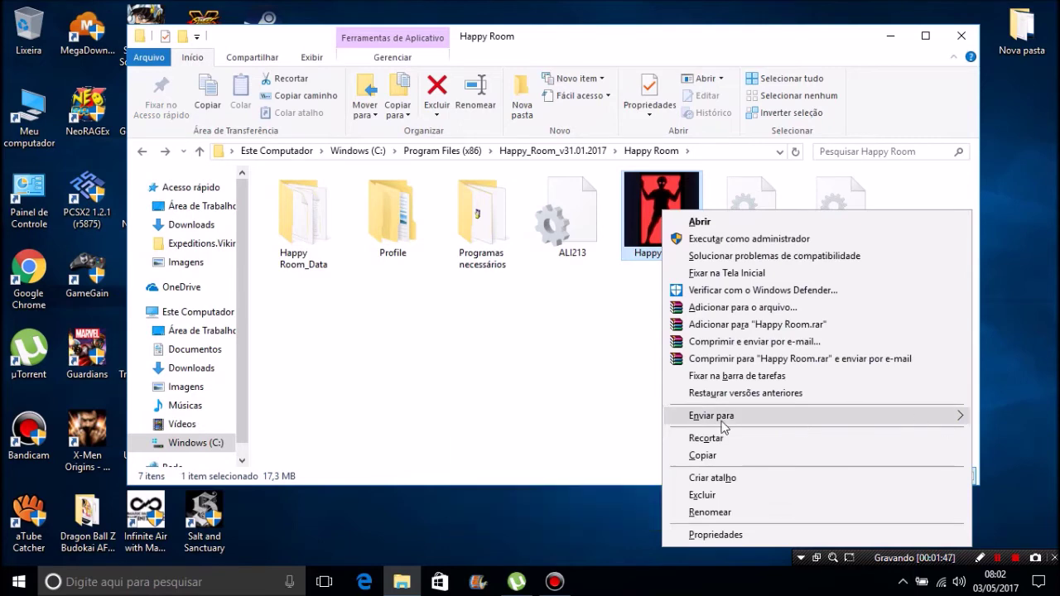
pyautogui.click(604, 420)
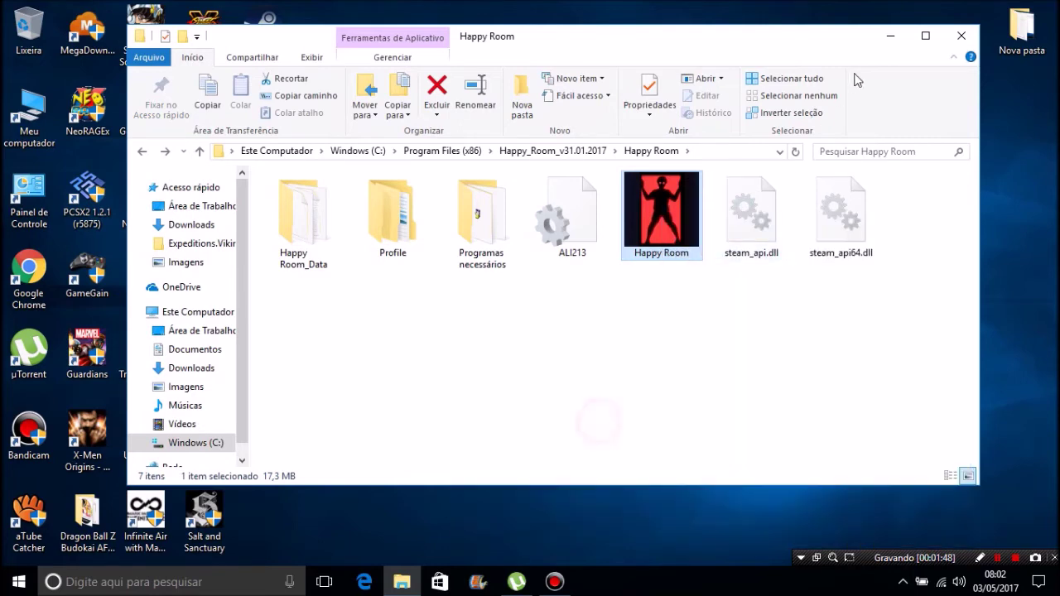
pyautogui.click(962, 39)
# Step: Move the new Happy Room shortcut one grid place toward the centre of the desktop
pyautogui.click(382, 218)
pyautogui.moveTo(258, 198)
pyautogui.mouseDown()
pyautogui.moveTo(404, 249)
pyautogui.moveTo(262, 187)
pyautogui.mouseUp()
pyautogui.rightClick(261, 187)
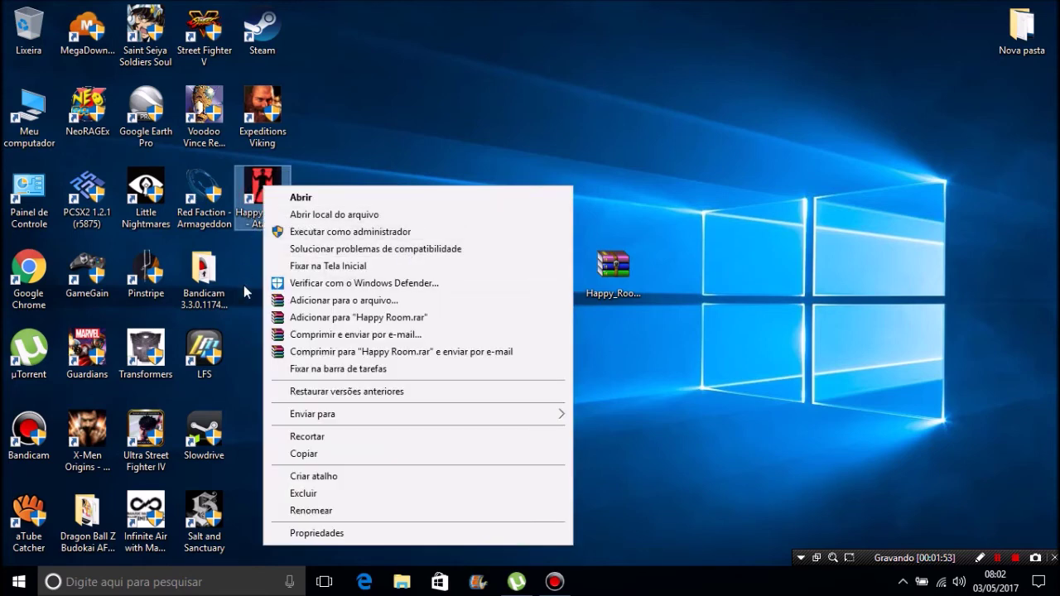
pyautogui.moveTo(261, 194); pyautogui.dragTo(292, 187)
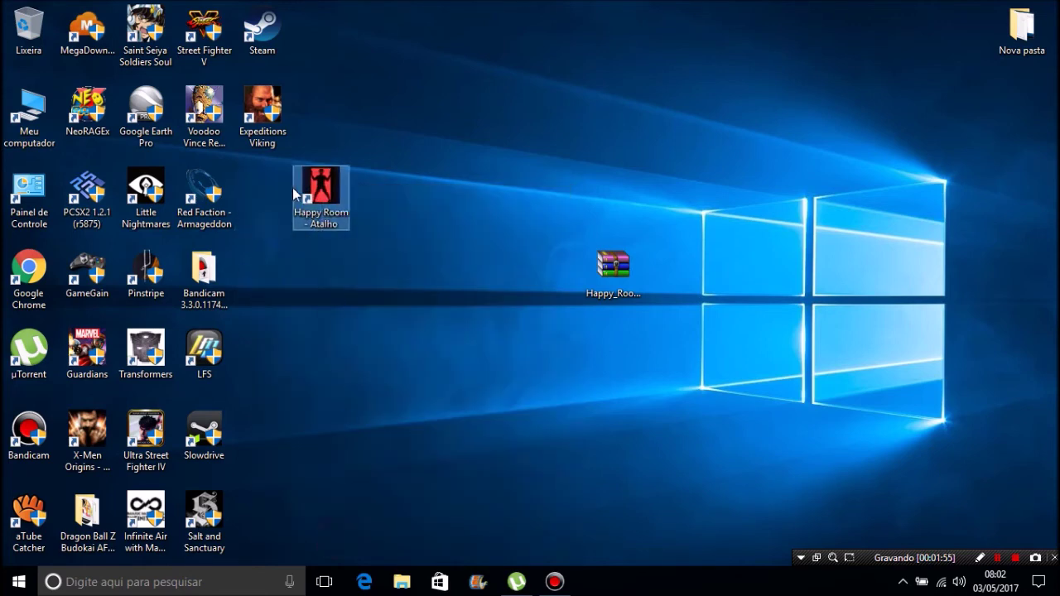
# Step: Open the properties of the new Happy Room desktop shortcut and rename it to Happy Room, without the Atalho suffix
pyautogui.click(328, 219)
pyautogui.rightClick(328, 221)
pyautogui.click(339, 533)
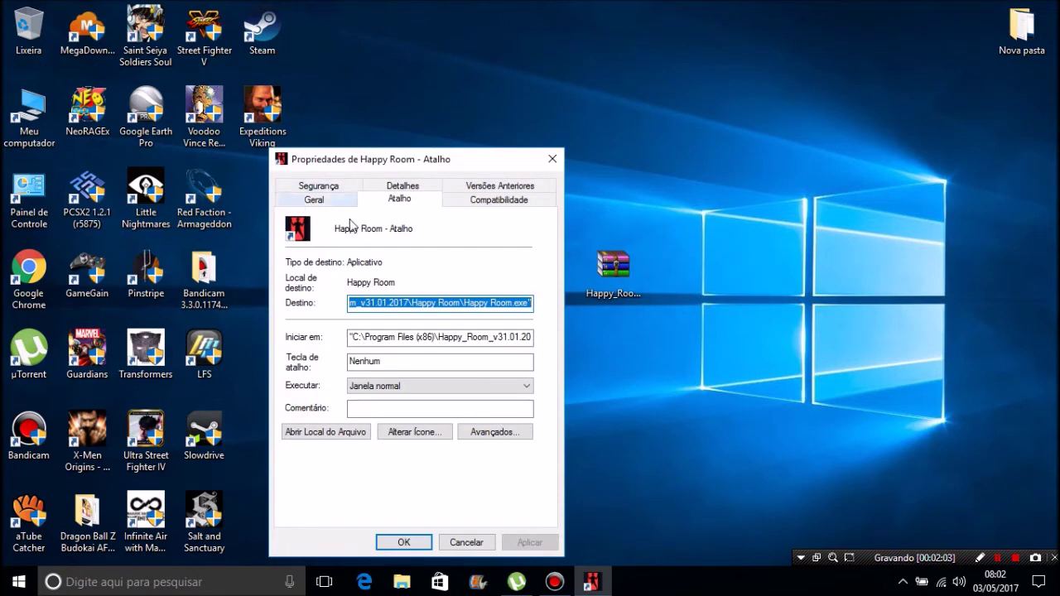
pyautogui.click(326, 204)
pyautogui.moveTo(428, 227); pyautogui.dragTo(396, 230)
pyautogui.press('BackSpace')
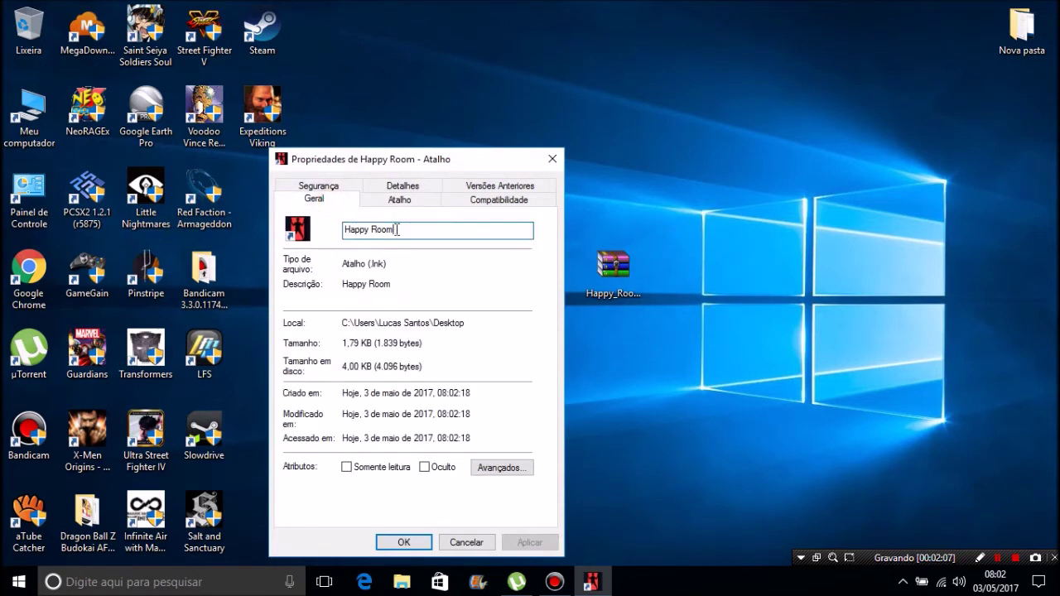
# Step: Set the Happy Room shortcut to always run as administrator, apply the properties, and move the shortcut toward the centre of the desktop
pyautogui.click(461, 208)
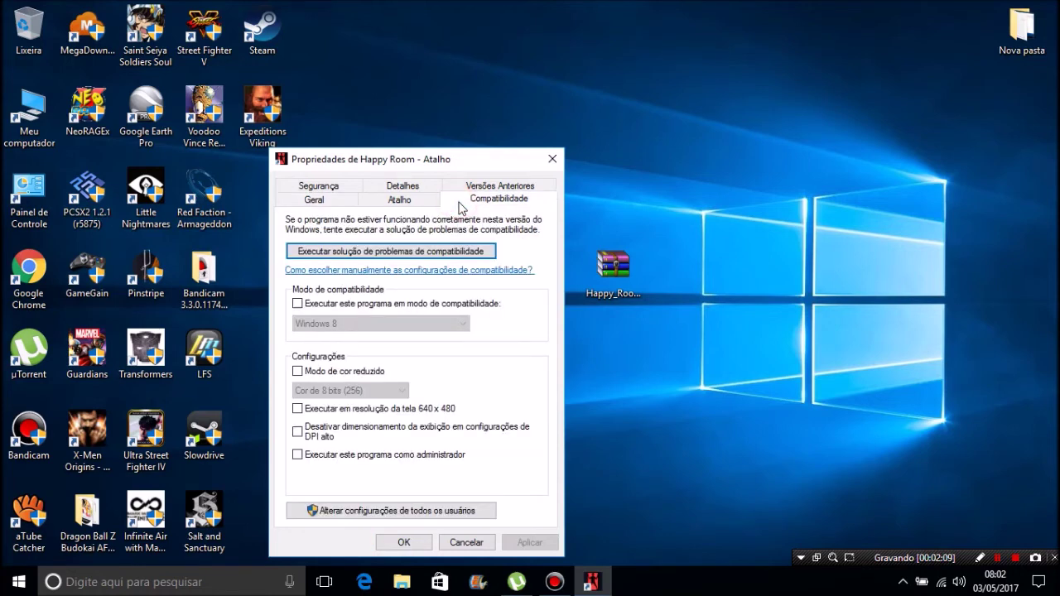
pyautogui.click(298, 455)
pyautogui.click(403, 542)
pyautogui.moveTo(328, 184); pyautogui.dragTo(444, 264)
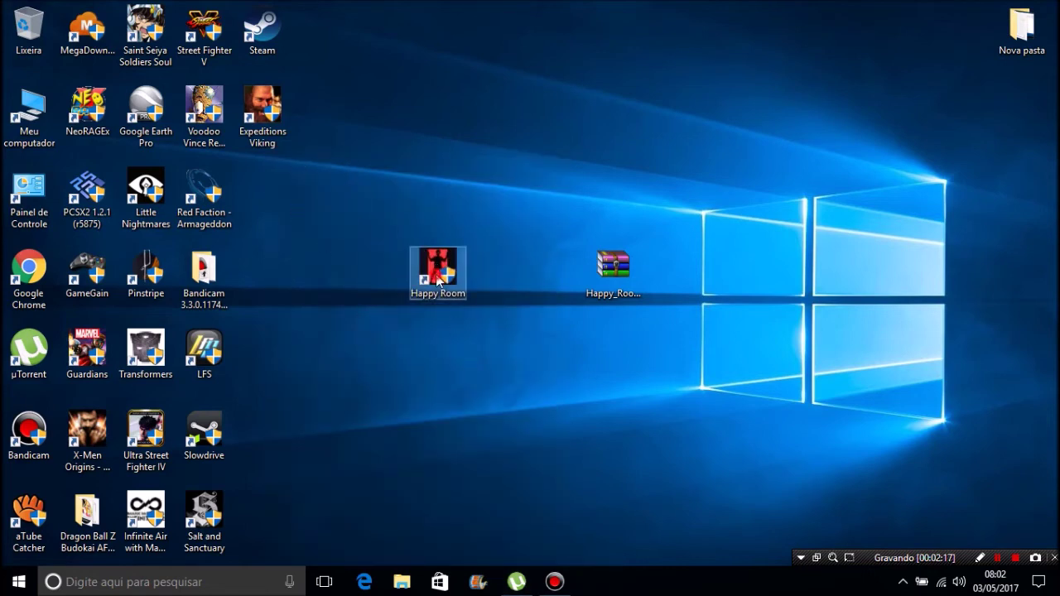
# Step: Launch Happy Room from its shortcut and review the input controls in its configuration window, returning to the graphics settings
pyautogui.doubleClick(436, 274)
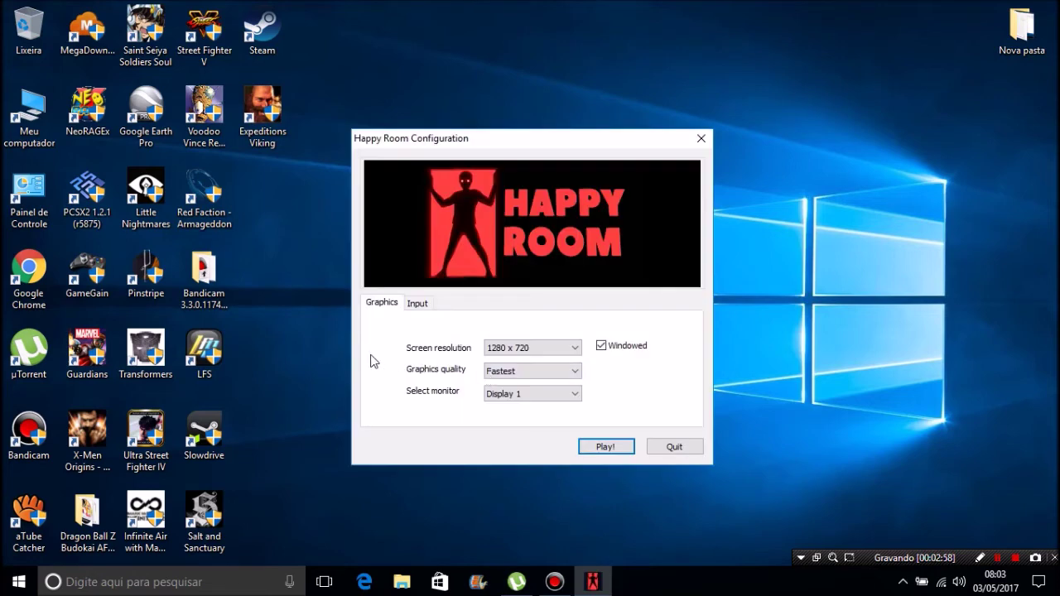
pyautogui.click(372, 355)
pyautogui.click(418, 305)
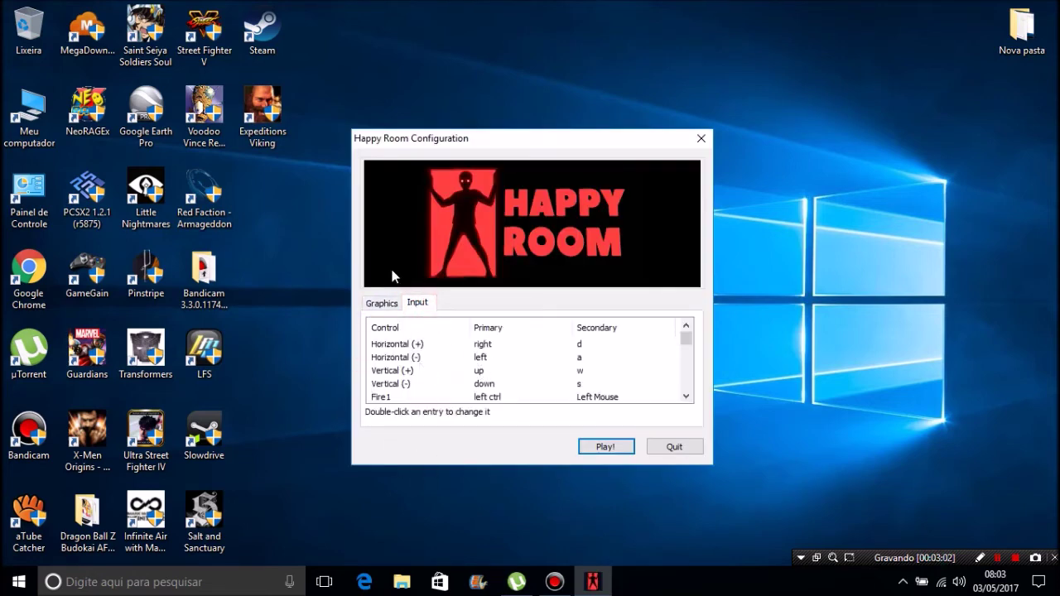
pyautogui.click(380, 305)
# Step: Review the available screen resolutions and select 1280 x 720
pyautogui.click(551, 357)
pyautogui.click(530, 348)
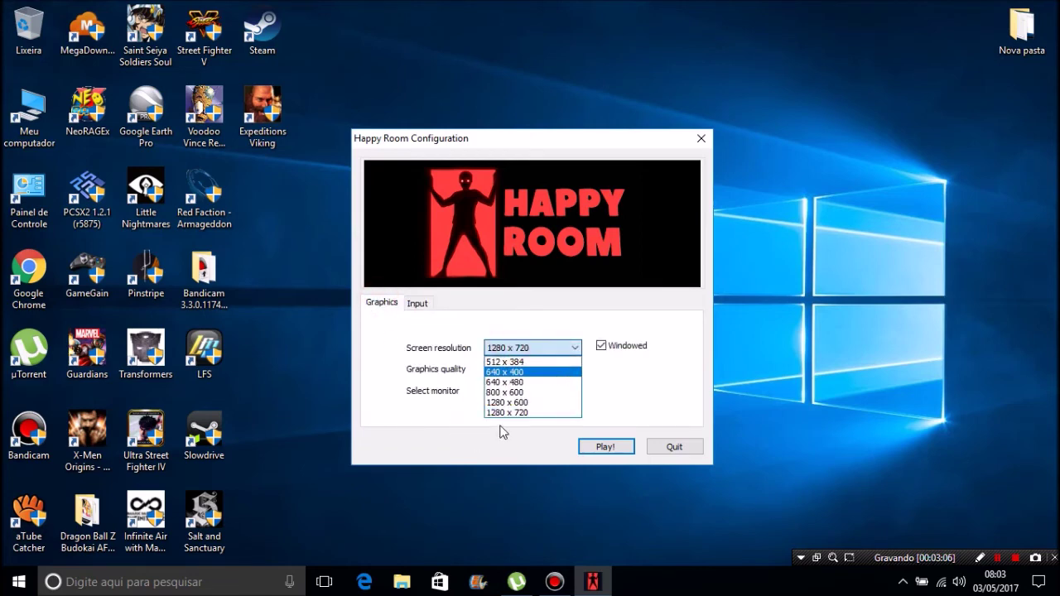
pyautogui.click(525, 346)
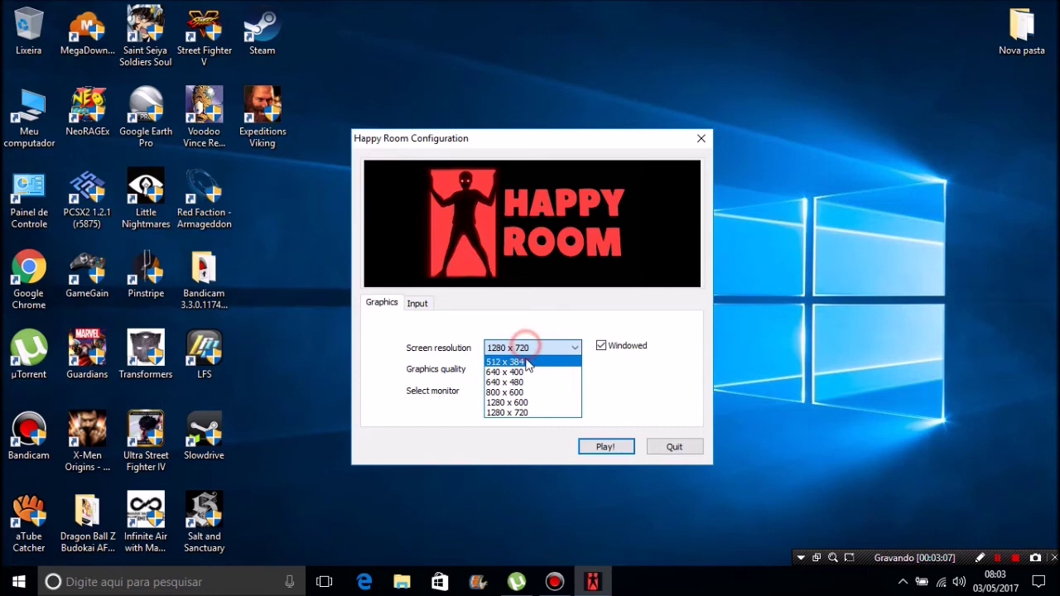
pyautogui.click(495, 413)
# Step: Review the available graphics quality levels and monitor choices without picking a different one
pyautogui.click(495, 370)
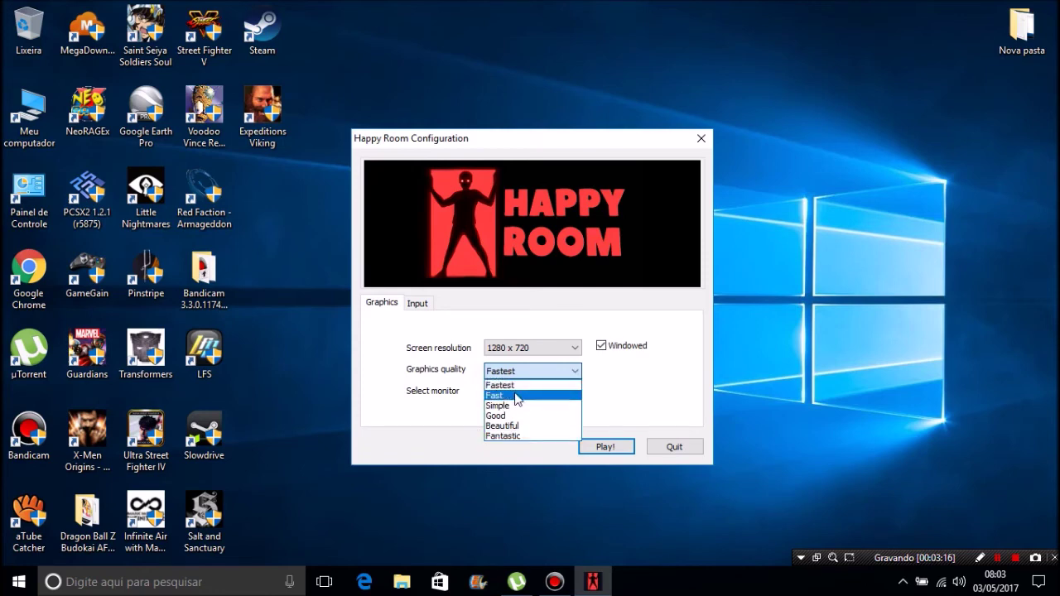
pyautogui.click(431, 397)
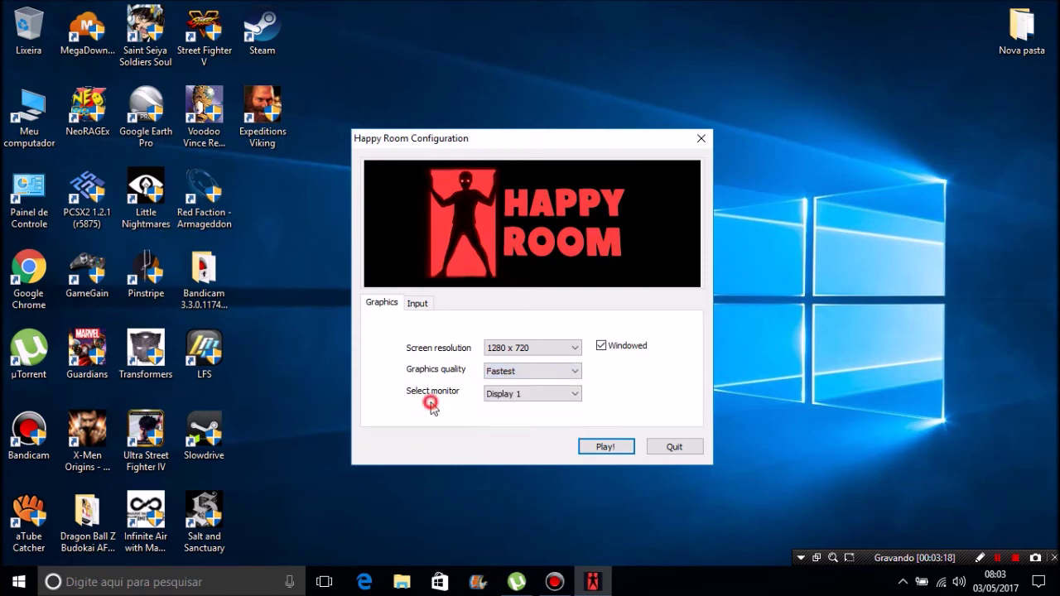
pyautogui.click(563, 395)
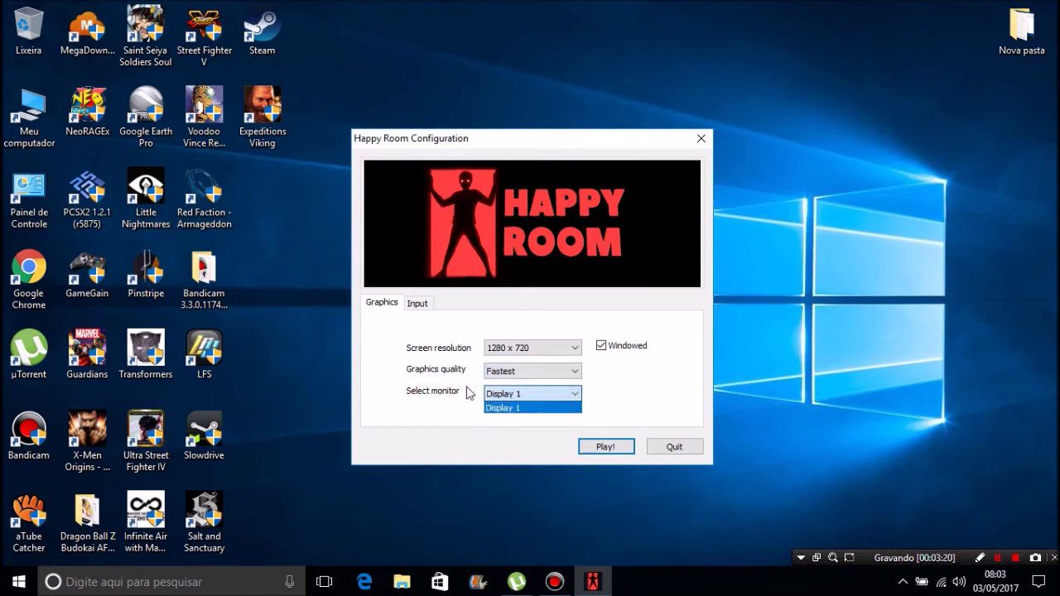
pyautogui.click(500, 424)
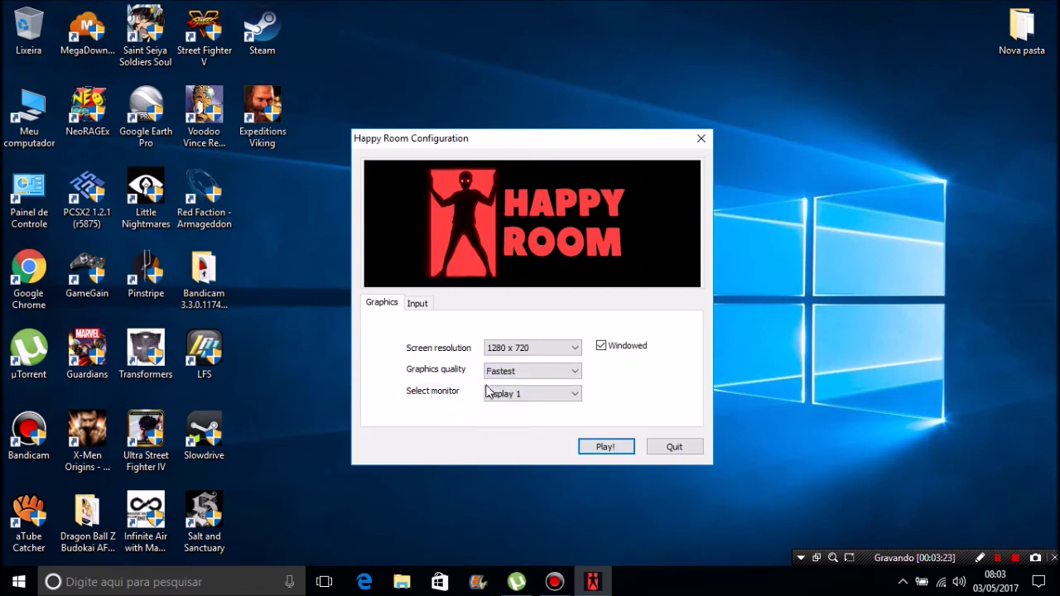
pyautogui.click(461, 446)
# Step: Turn the Windowed option off and on again, and quit the Happy Room configuration without starting the game
pyautogui.click(600, 348)
pyautogui.click(600, 346)
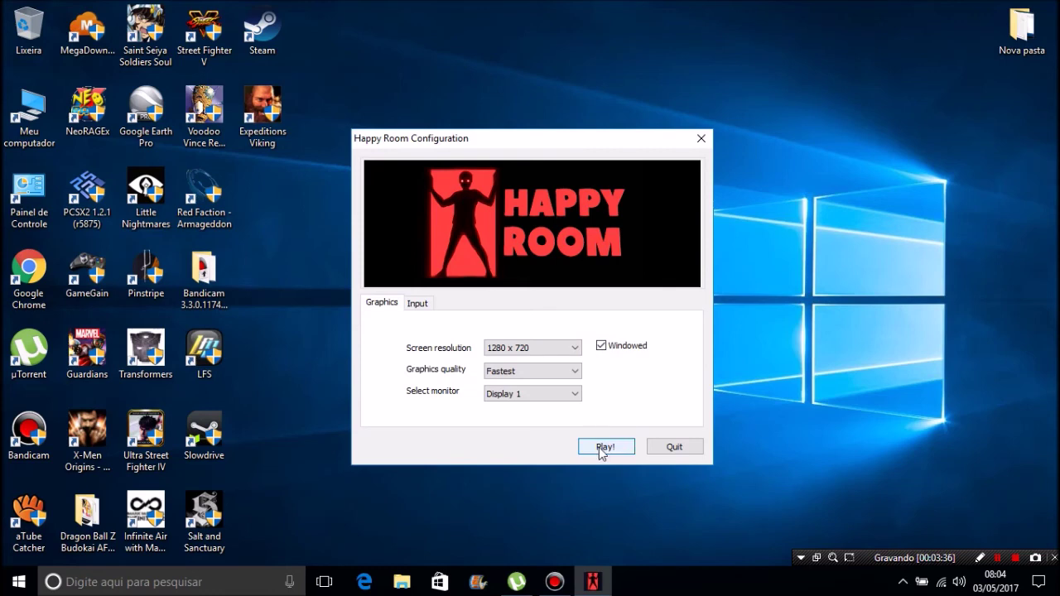
pyautogui.click(570, 436)
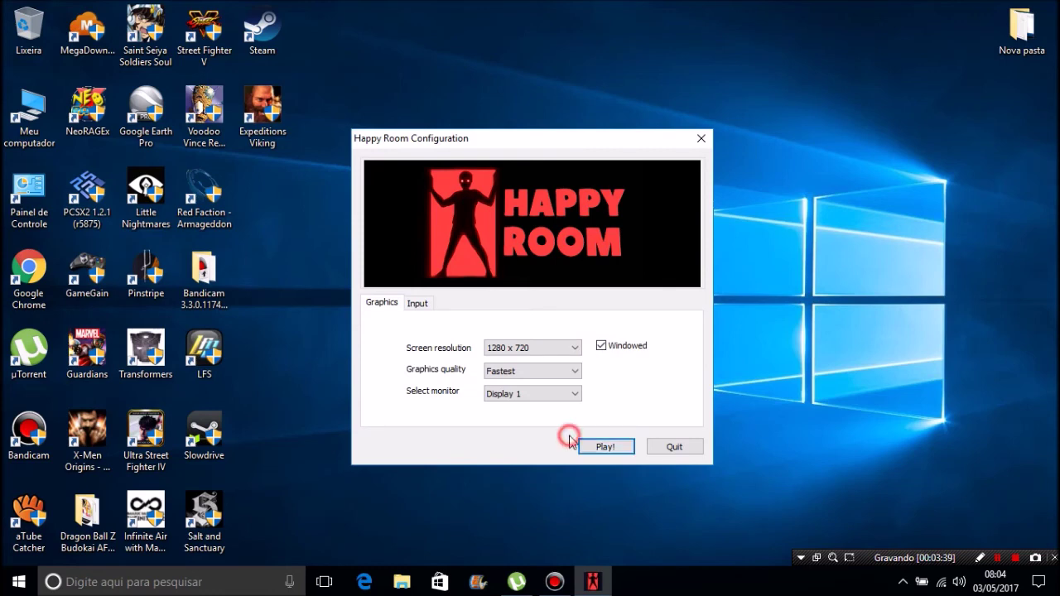
pyautogui.click(684, 449)
# Step: Move the Happy Room shortcut into the desktop icon grid, directly beneath the Expeditions Viking shortcut
pyautogui.moveTo(437, 267); pyautogui.dragTo(249, 195)
pyautogui.moveTo(435, 397); pyautogui.dragTo(85, 4)
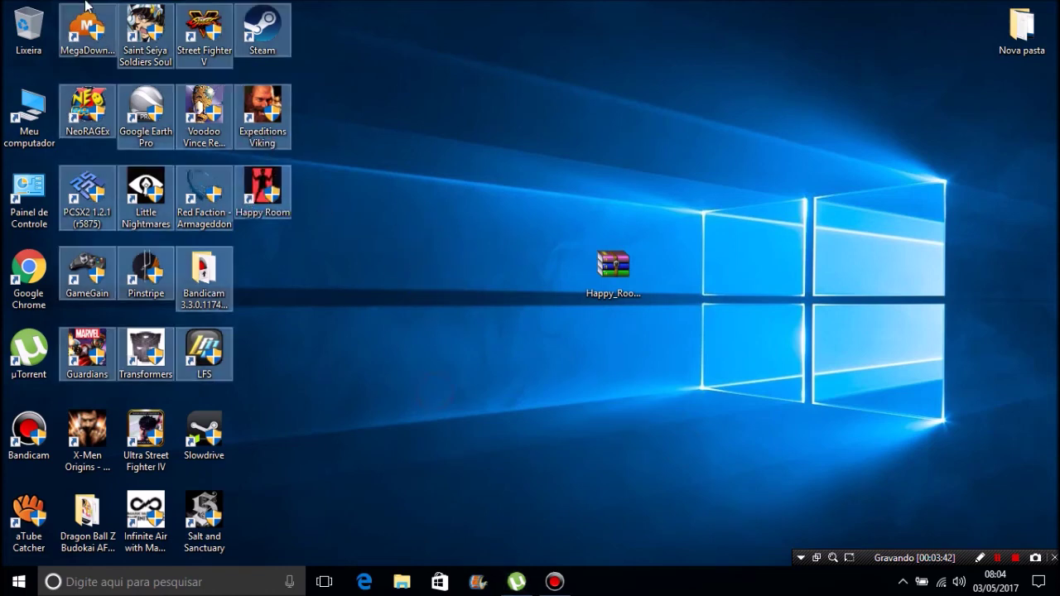
pyautogui.click(518, 361)
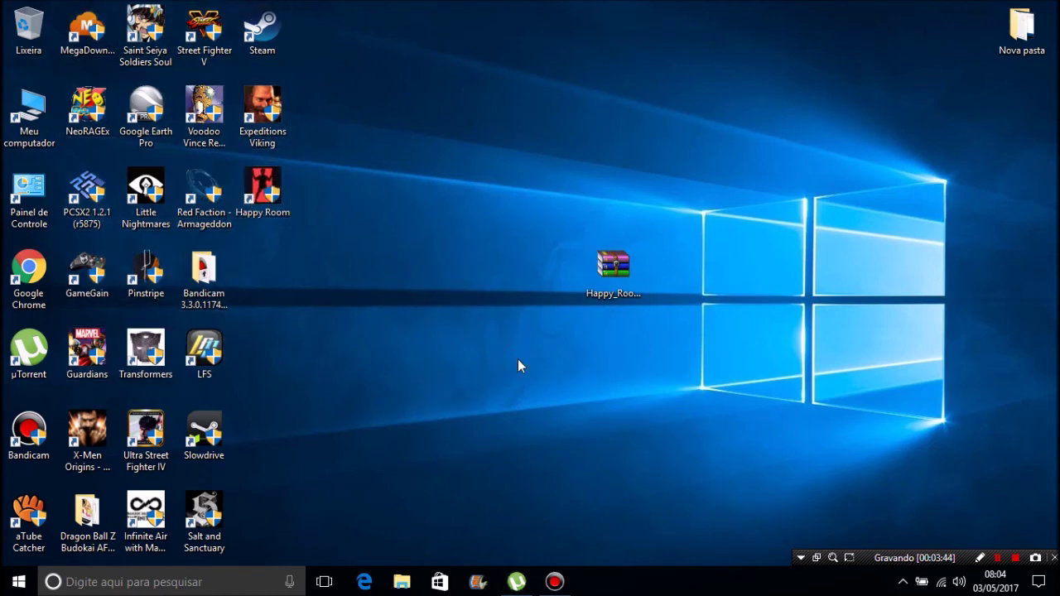
pyautogui.click(366, 312)
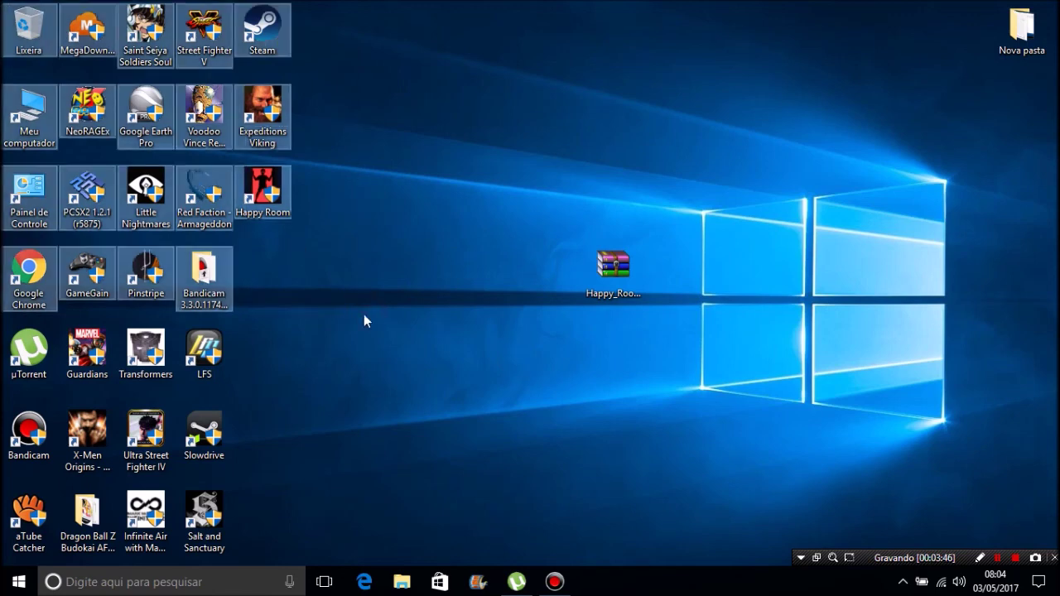
pyautogui.click(363, 314)
pyautogui.click(275, 196)
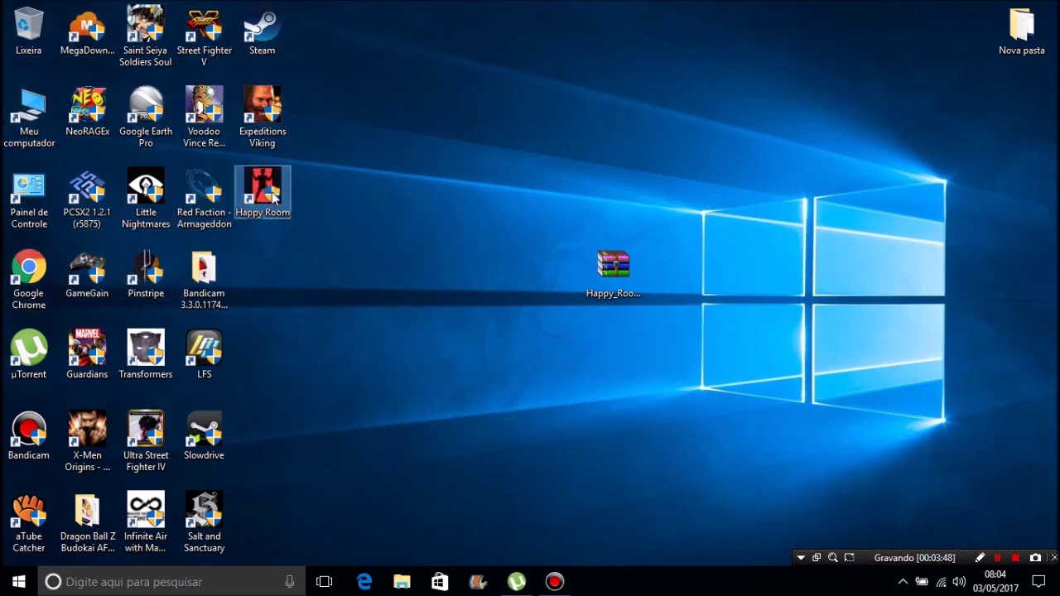
pyautogui.click(329, 312)
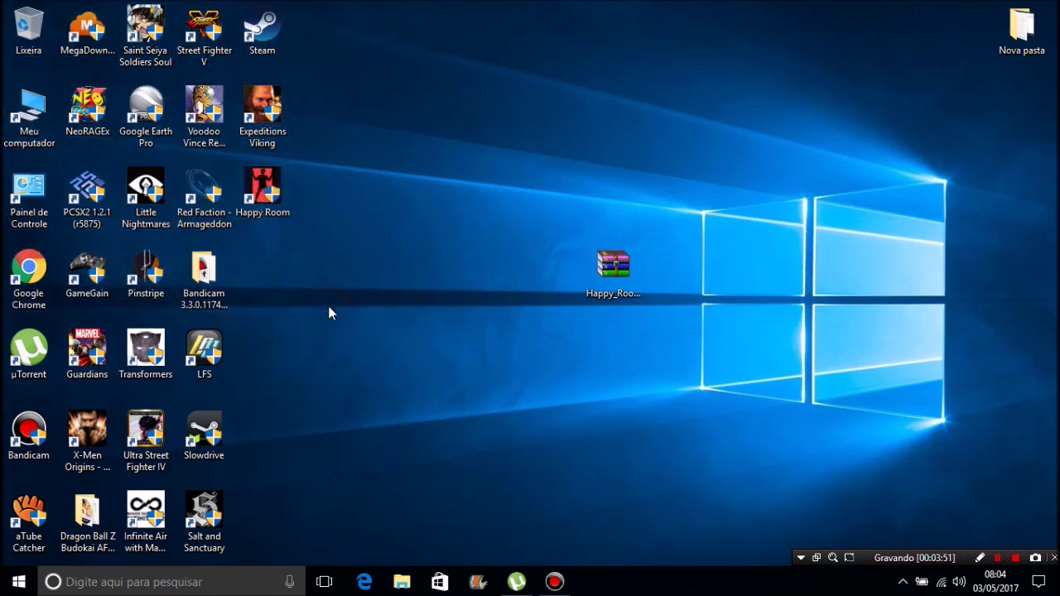